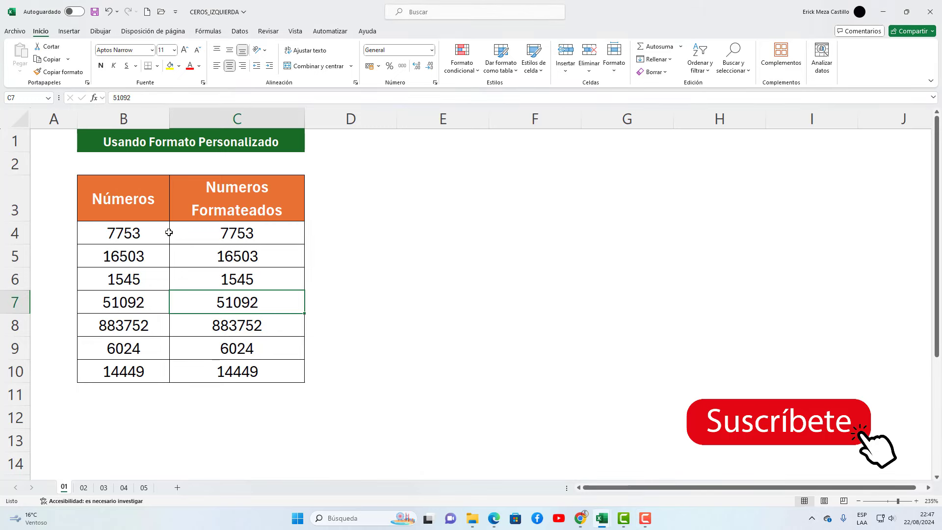
- Highlight the source numbers in B4:B10, then select the Numeros Formateados cells C4:C10
left_click_drag(143, 234, 132, 370)
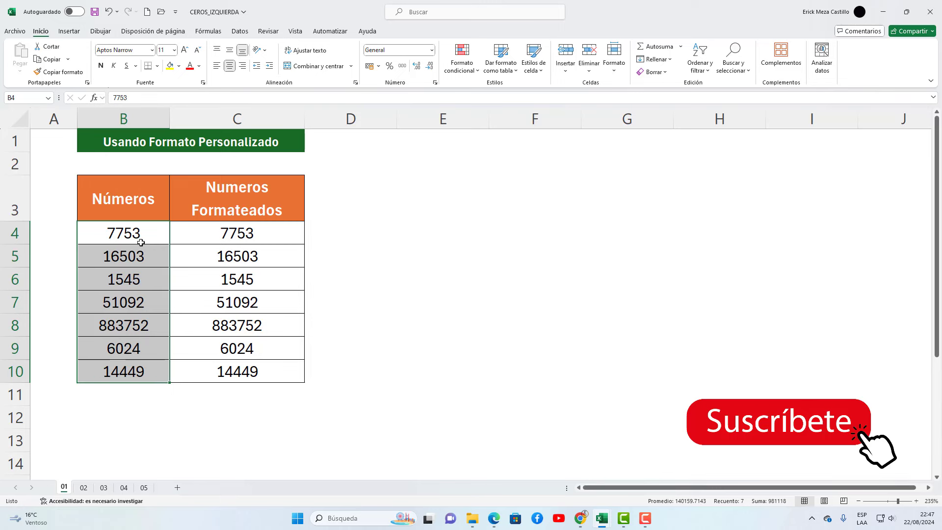
left_click_drag(135, 235, 132, 371)
left_click(219, 237)
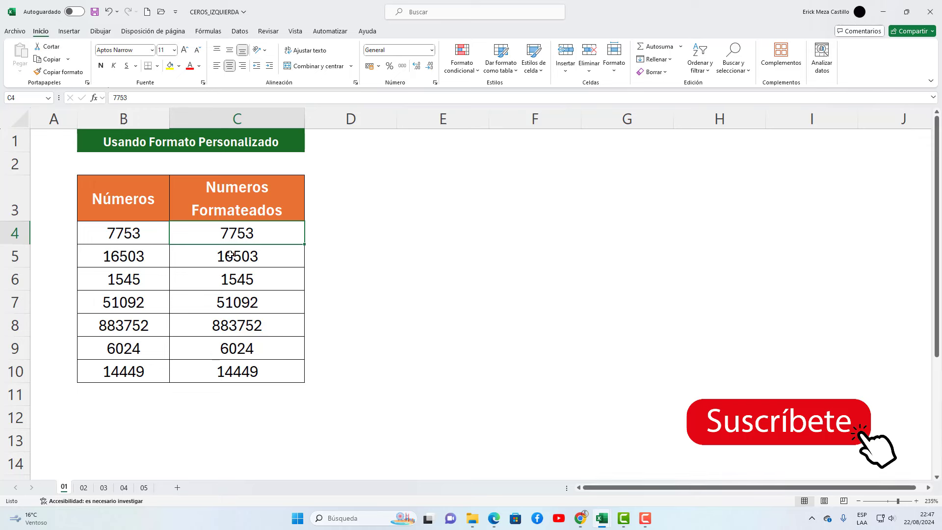
left_click_drag(239, 240, 239, 368)
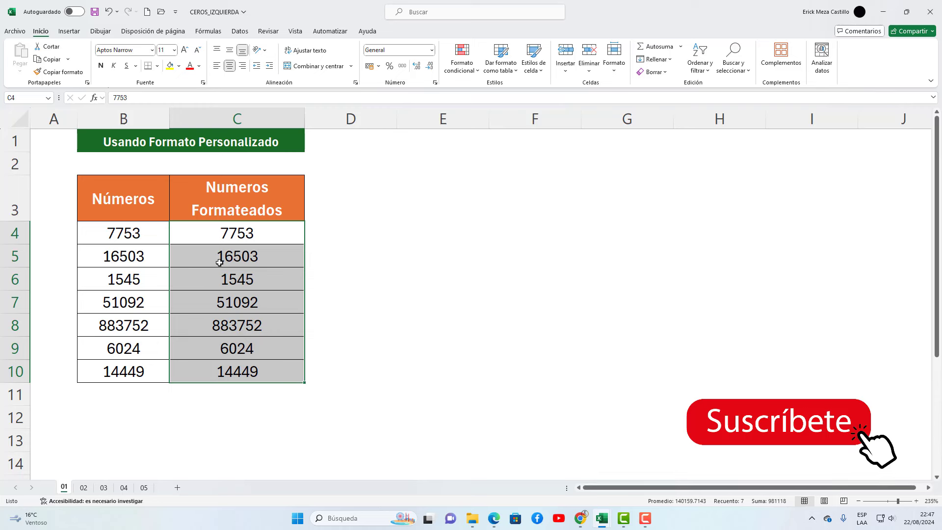
- Open the Formato de celdas dialog for C4:C10, showing their current General category
right_click(220, 241)
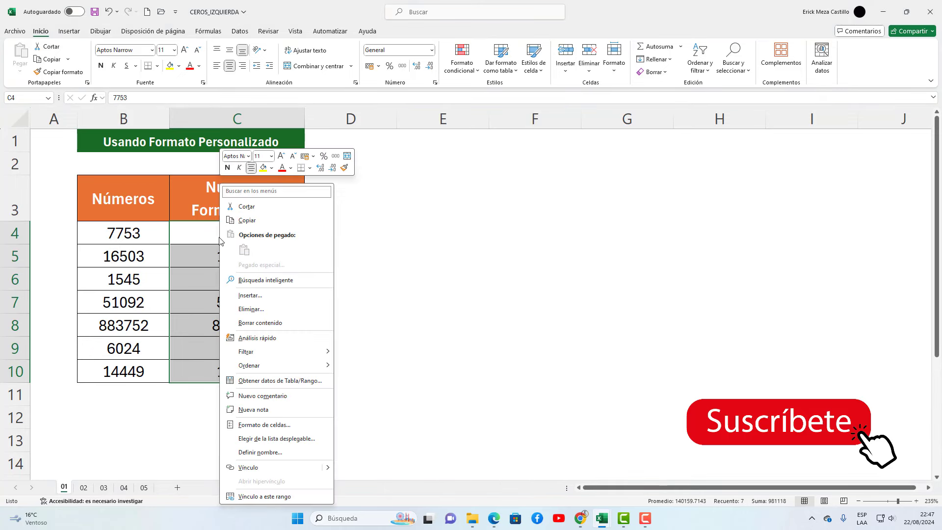
left_click(261, 426)
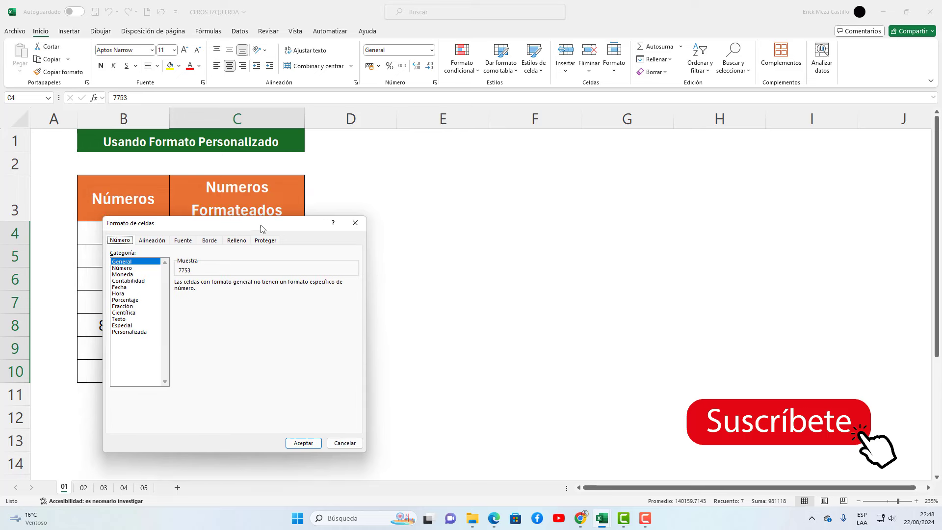
left_click(356, 224)
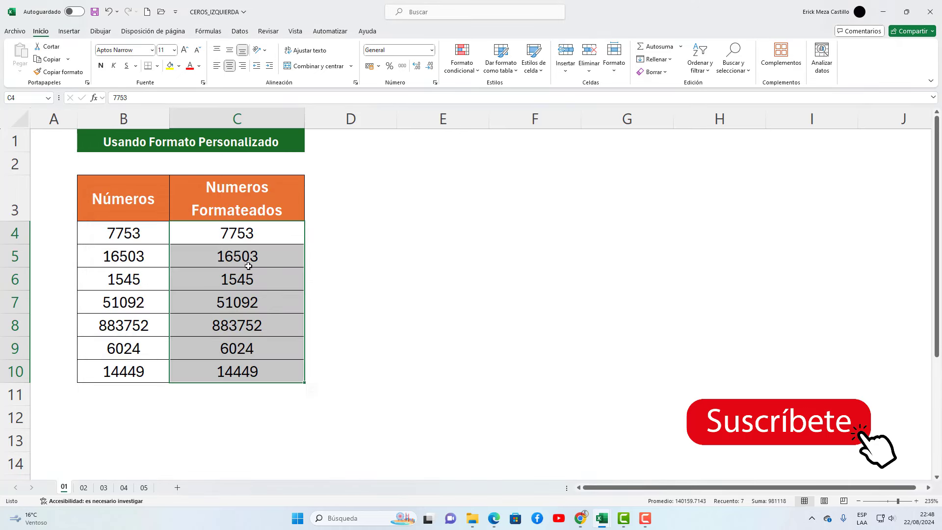
key("ctrl+1")
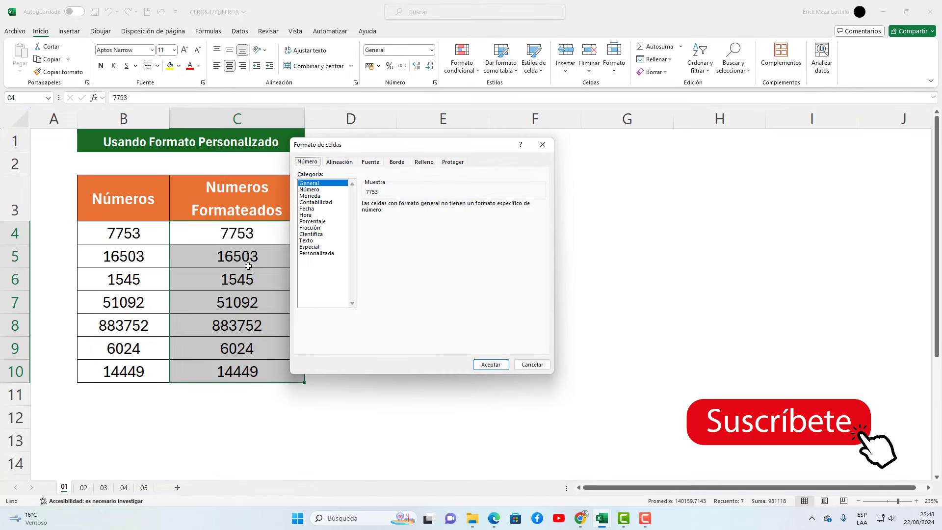
mouse_move(363, 152)
left_mouse_down()
mouse_move(231, 258)
mouse_move(210, 185)
left_mouse_up()
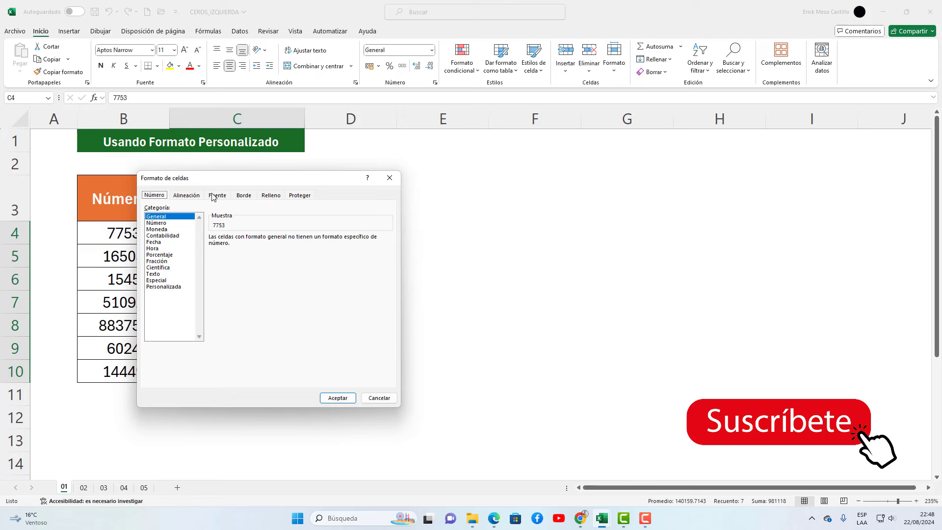
left_click(390, 177)
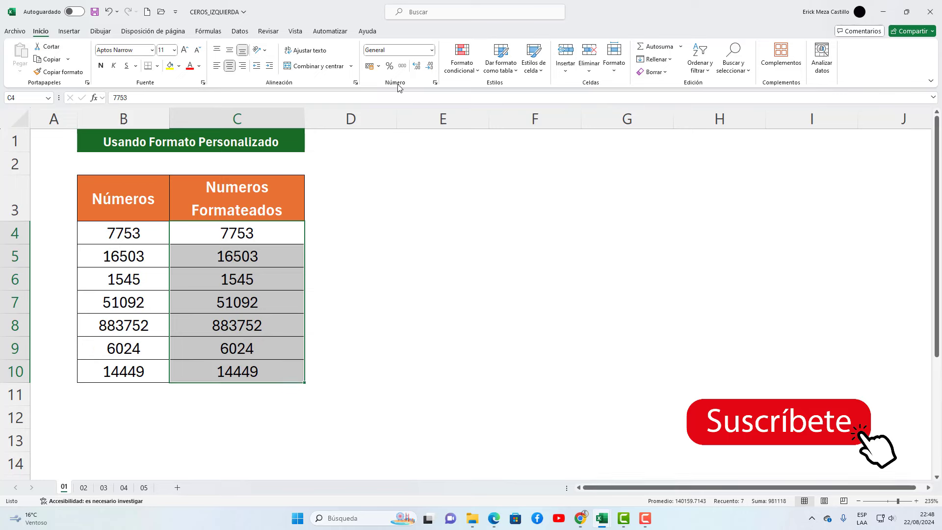
left_click(435, 83)
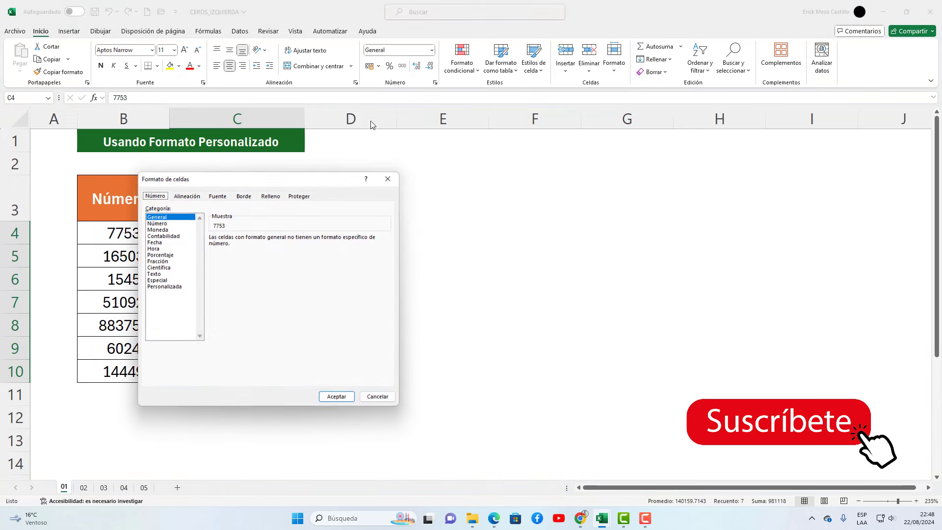
mouse_move(295, 171)
left_mouse_down()
mouse_move(284, 168)
mouse_move(354, 247)
mouse_move(307, 170)
left_mouse_up()
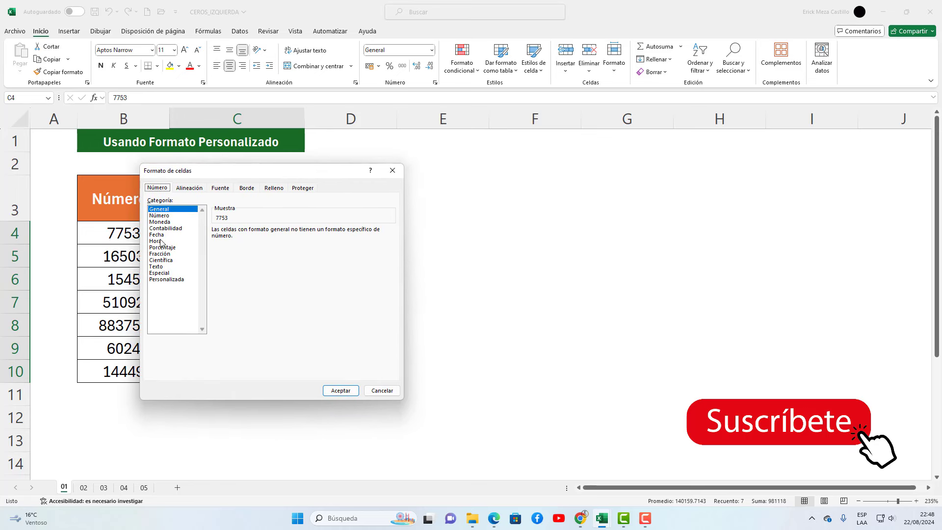
- Replace General with the custom format 000000 so C4:C10 show values like 007753
left_click(167, 279)
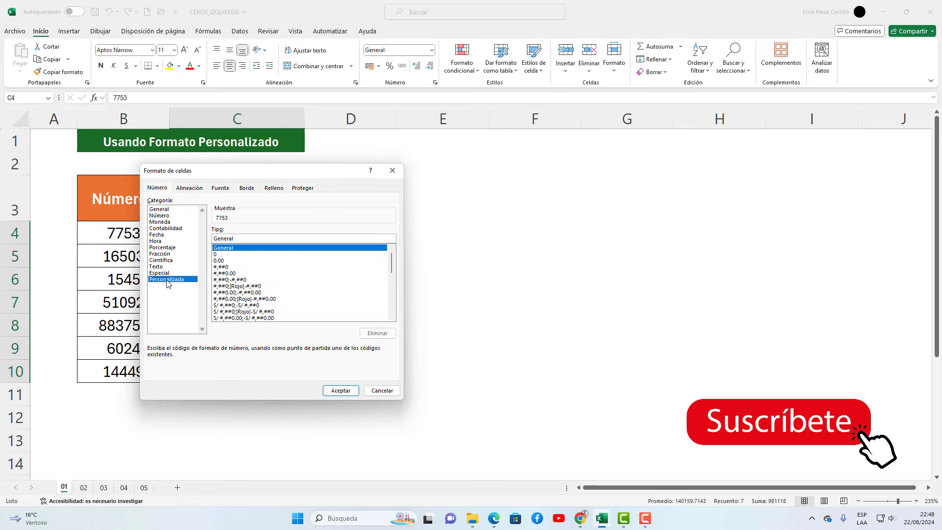
left_click_drag(255, 174, 430, 183)
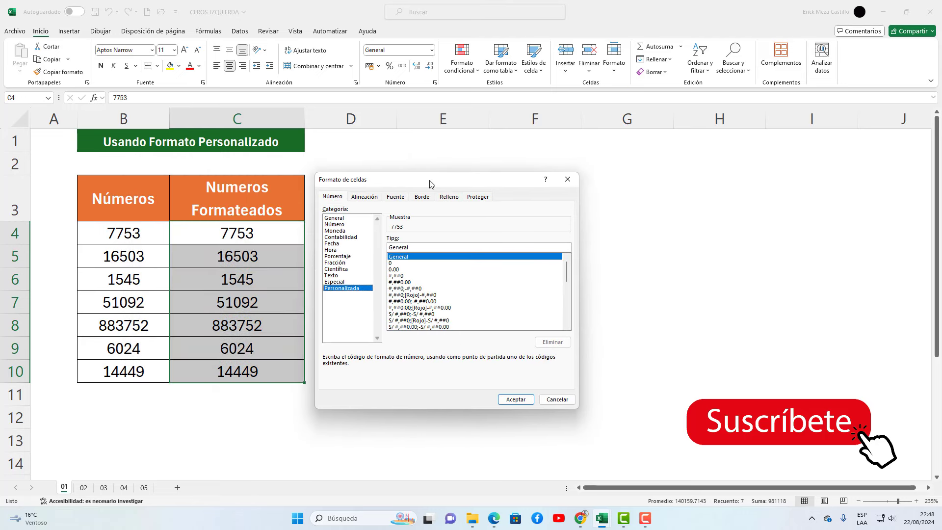
left_click_drag(411, 248, 379, 248)
key("BackSpace")
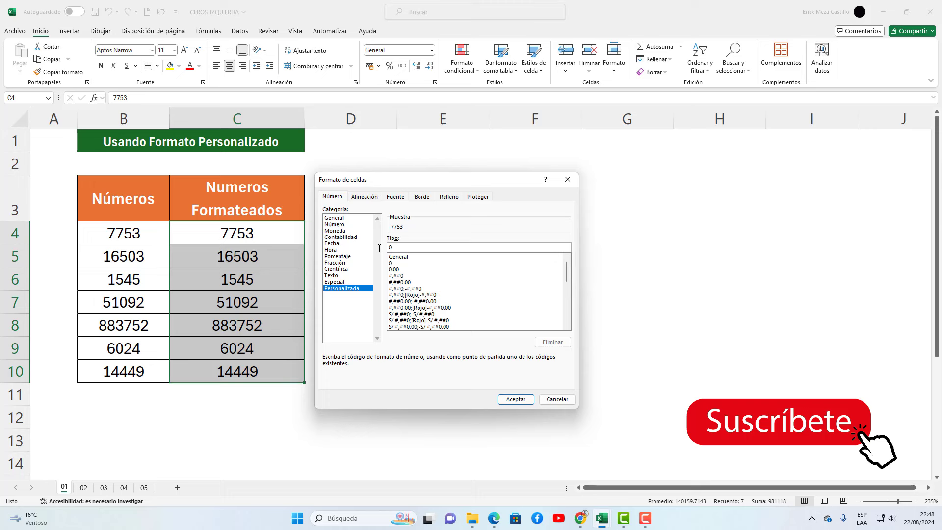
type("00")
type("0000")
left_click(513, 400)
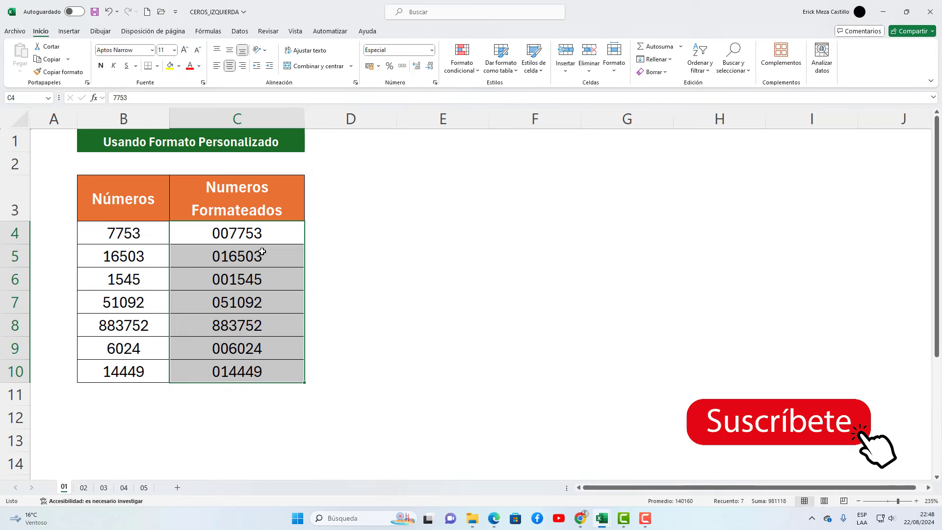
- Check the stored values in C4 through C9 against their zero-padded display
left_click(238, 240)
left_click(238, 253)
left_click(236, 273)
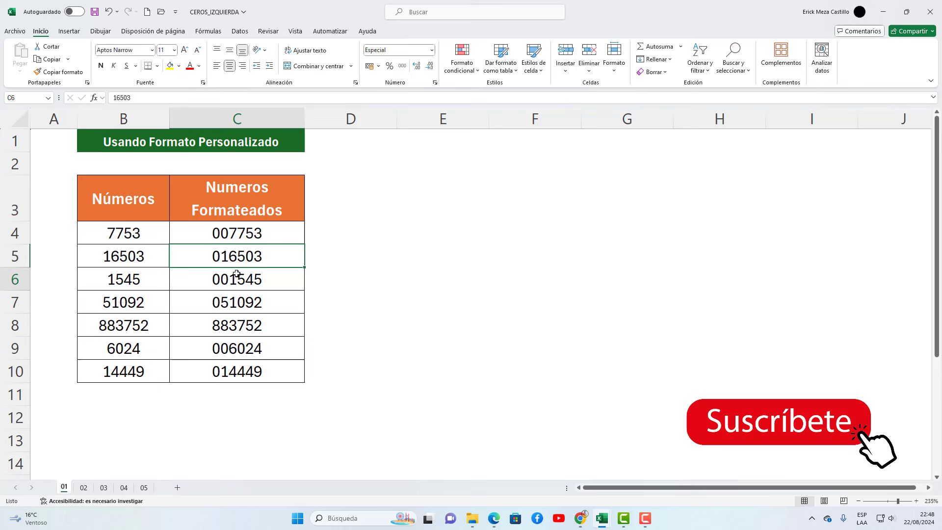
left_click(237, 300)
left_click(234, 324)
left_click(230, 347)
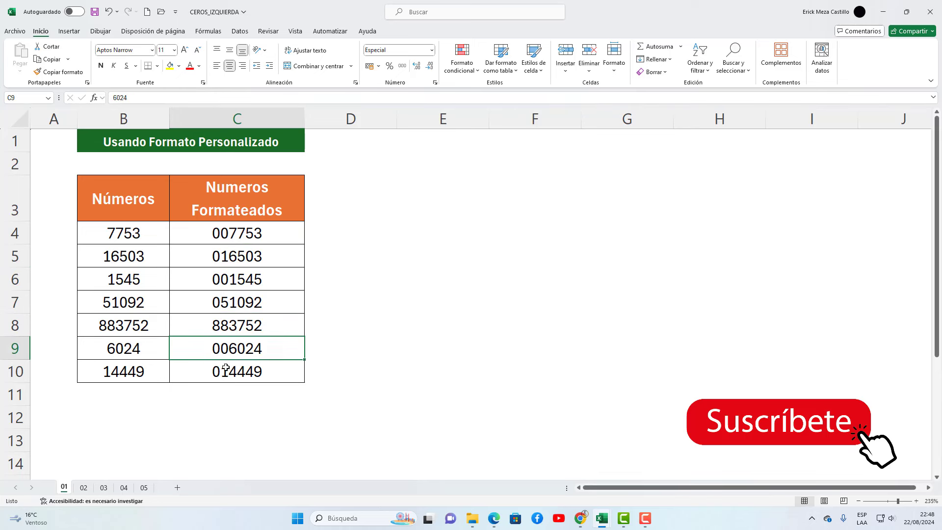
left_click(226, 369)
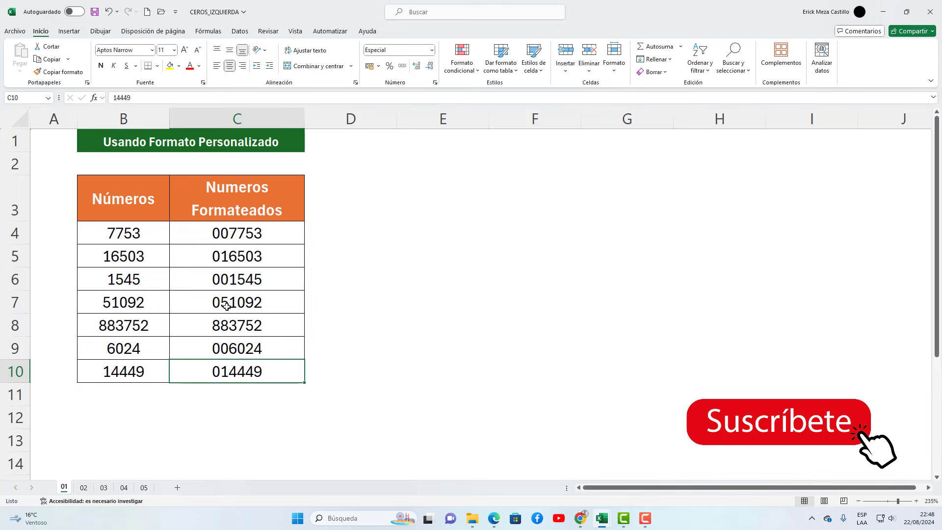
- Recheck C4 to C10, including 883752 and 14449, then go to sheet 02
left_click(242, 251)
left_click(243, 239)
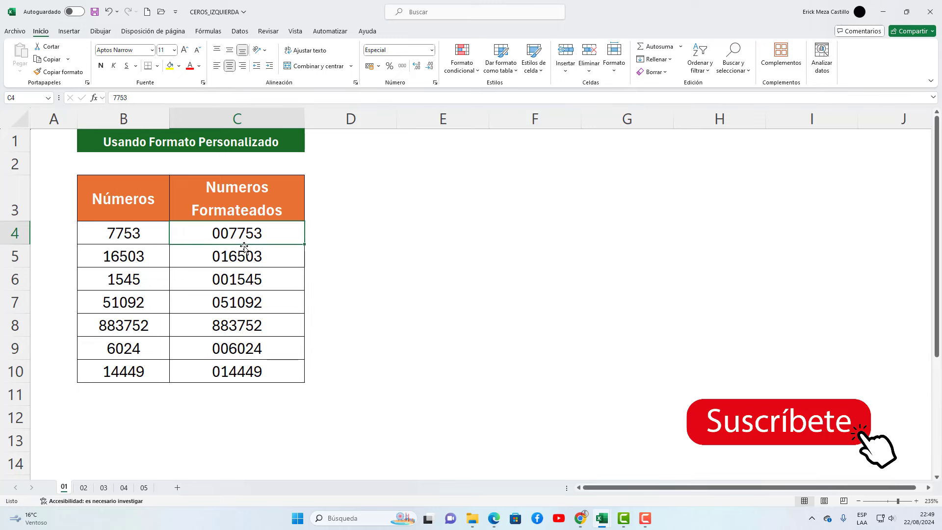
left_click(243, 253)
left_click(238, 278)
left_click(235, 302)
left_click(231, 325)
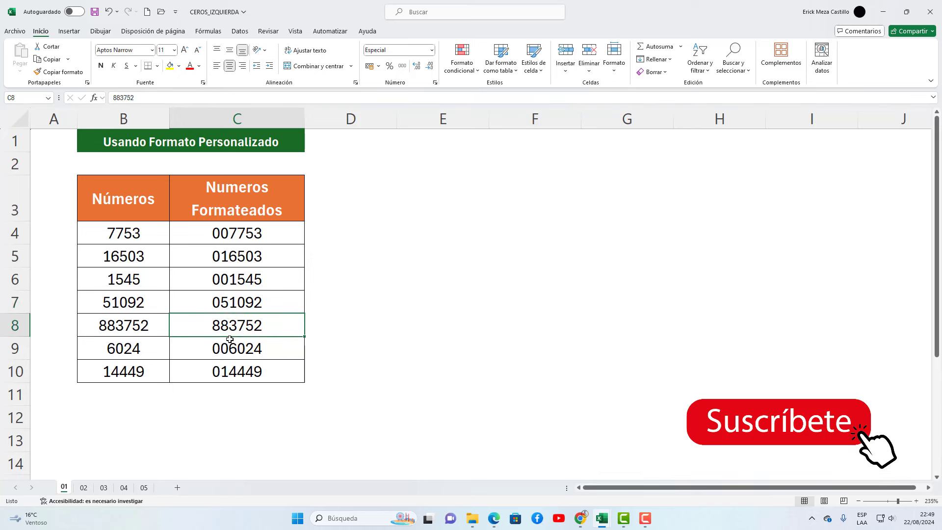
left_click(229, 341)
left_click(224, 370)
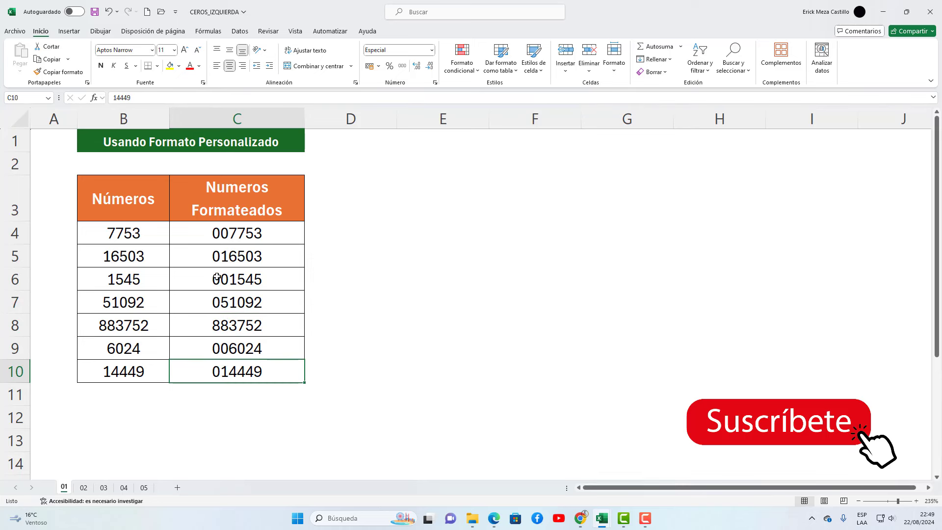
left_click(84, 487)
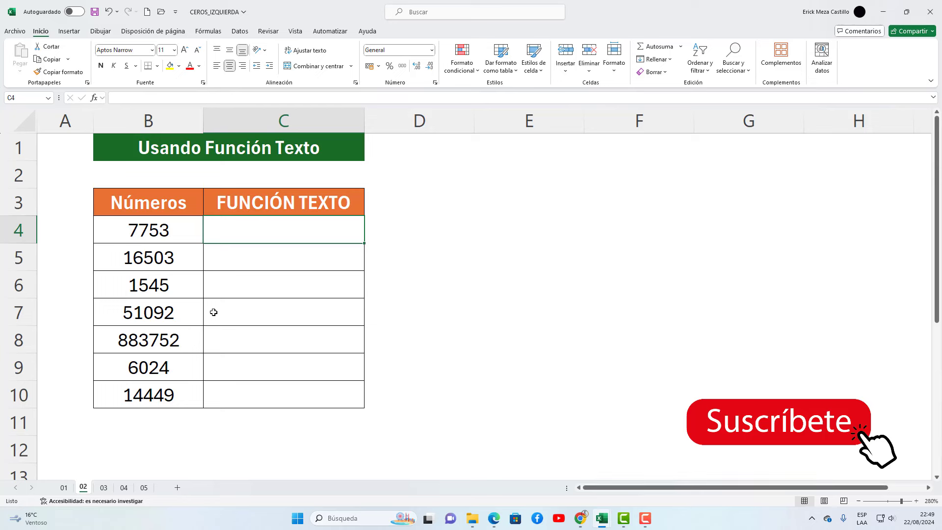
- Enter =TEXTO(B4;"000000") in C4 so 7753 displays as 007753
type("=tex")
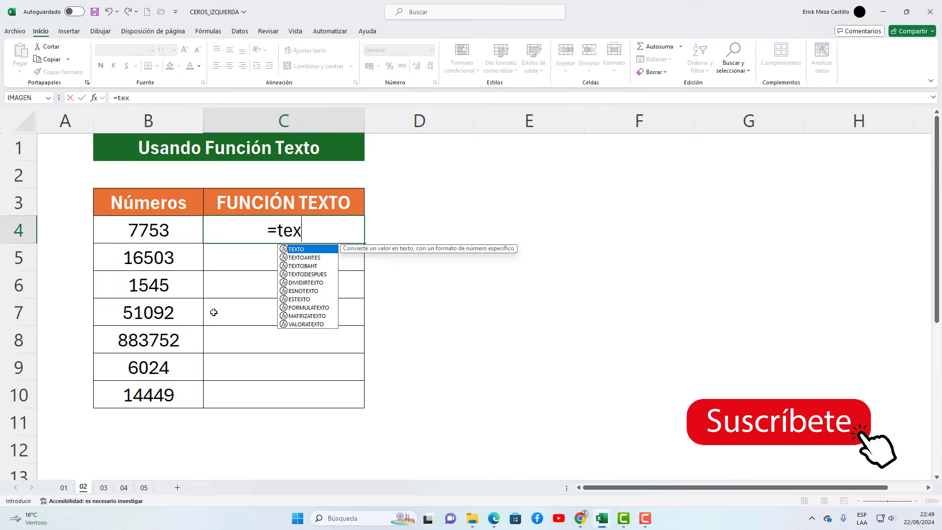
double_click(299, 250)
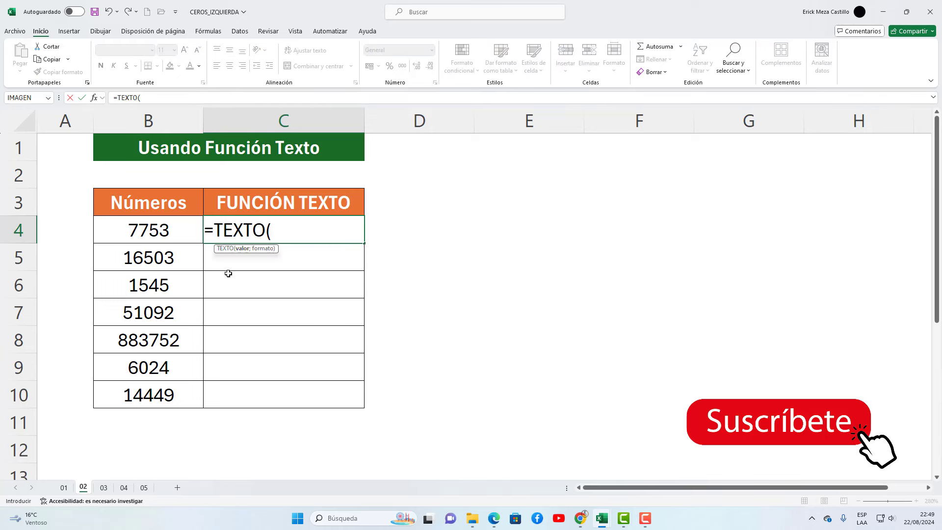
left_click(171, 241)
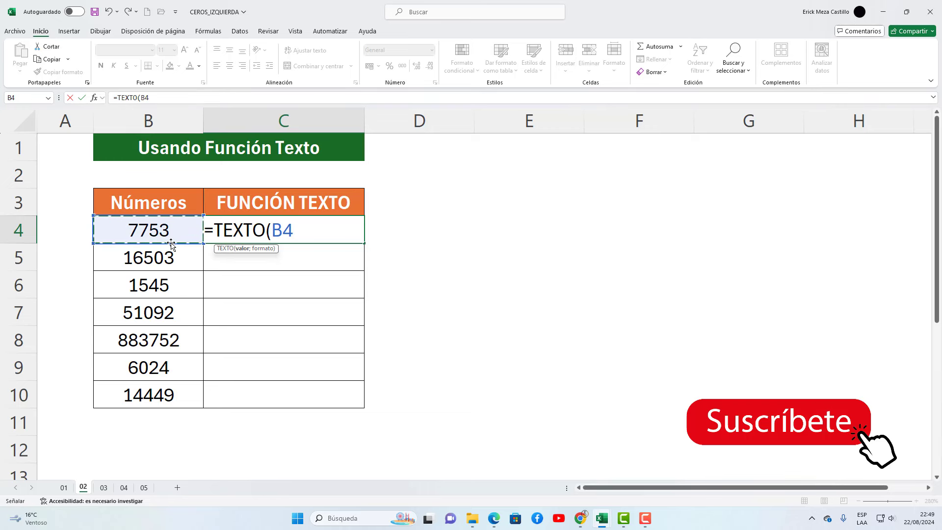
type(";")
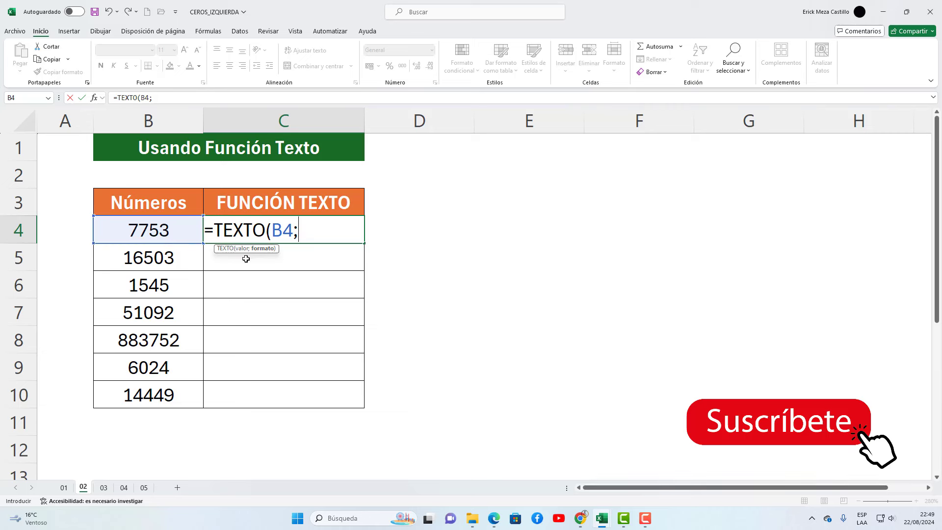
type("\"0")
type("00000")
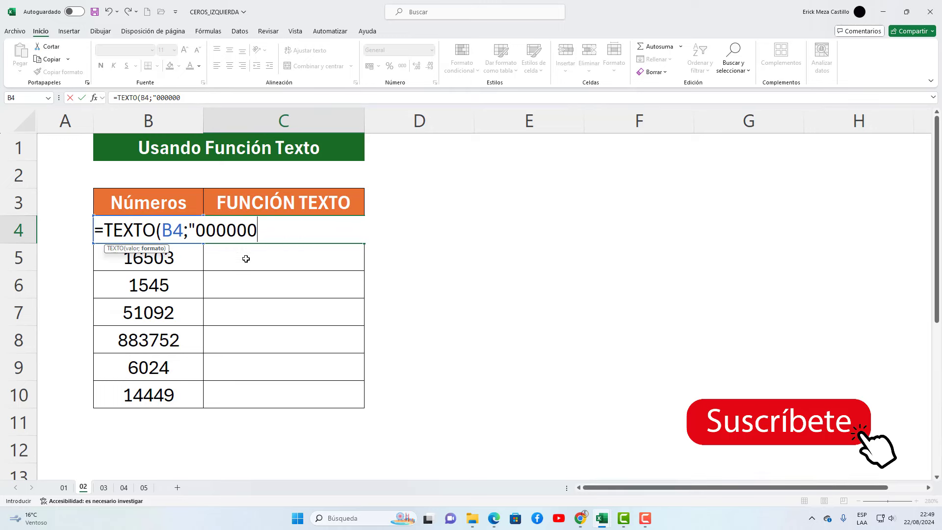
type("\"")
type(")")
key("Return")
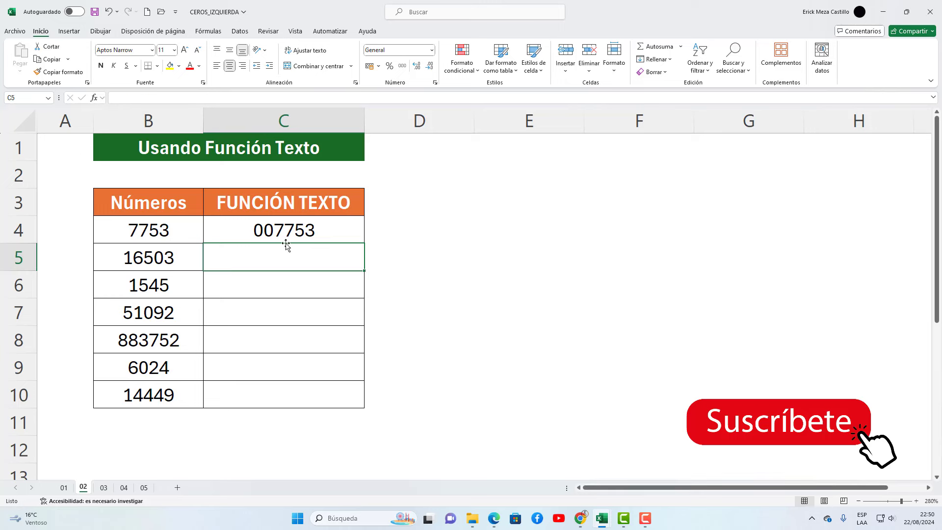
left_click(300, 234)
- Fill the TEXTO formula down to C10, verify each copy, then move to sheet 03
mouse_move(362, 247)
left_mouse_down()
mouse_move(345, 396)
mouse_move(336, 385)
left_mouse_up()
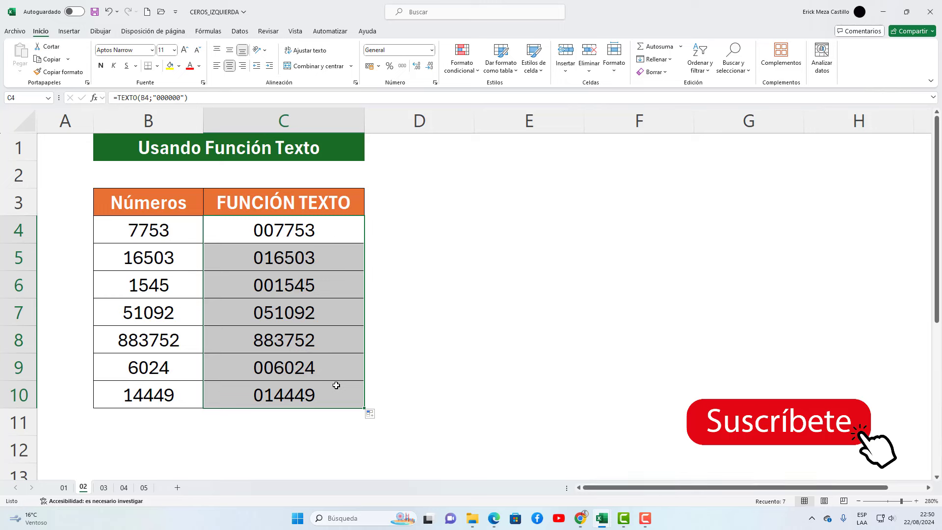
left_click(293, 223)
left_click(297, 255)
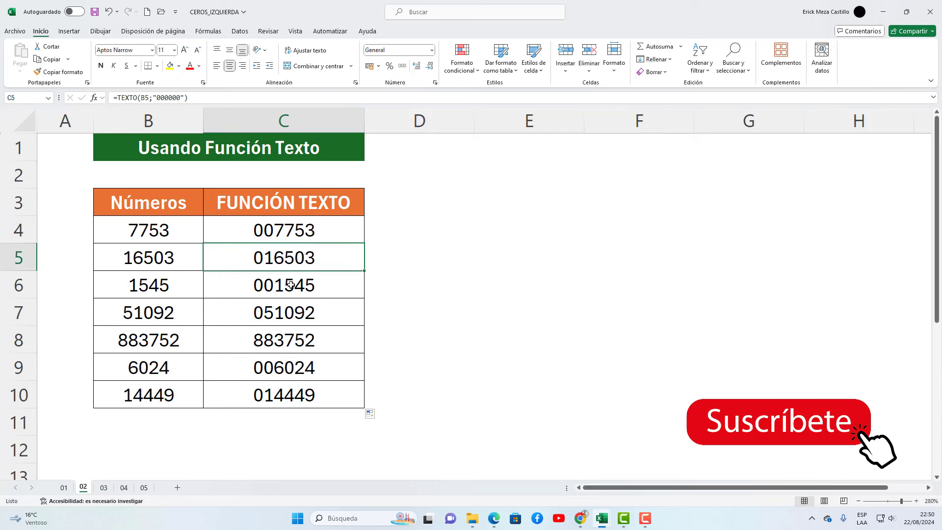
left_click(290, 284)
left_click(287, 309)
left_click(284, 338)
left_click(282, 360)
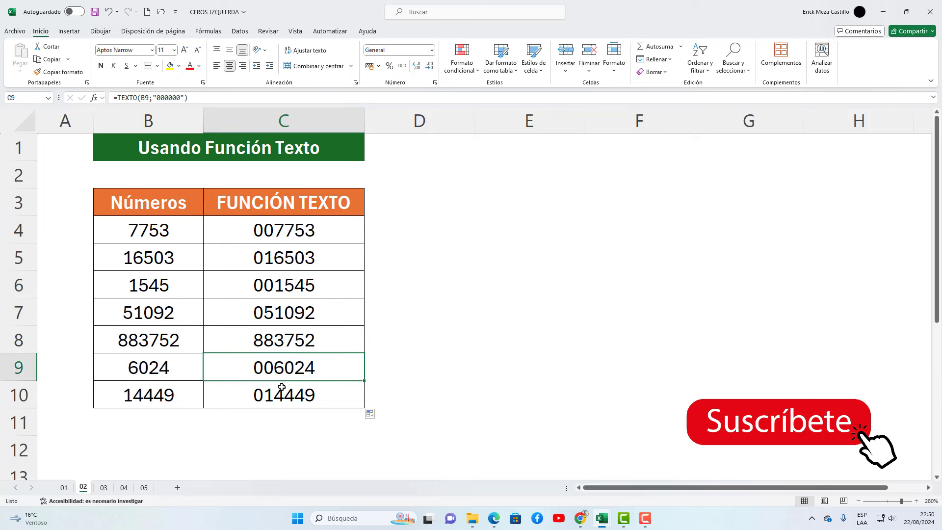
left_click(282, 387)
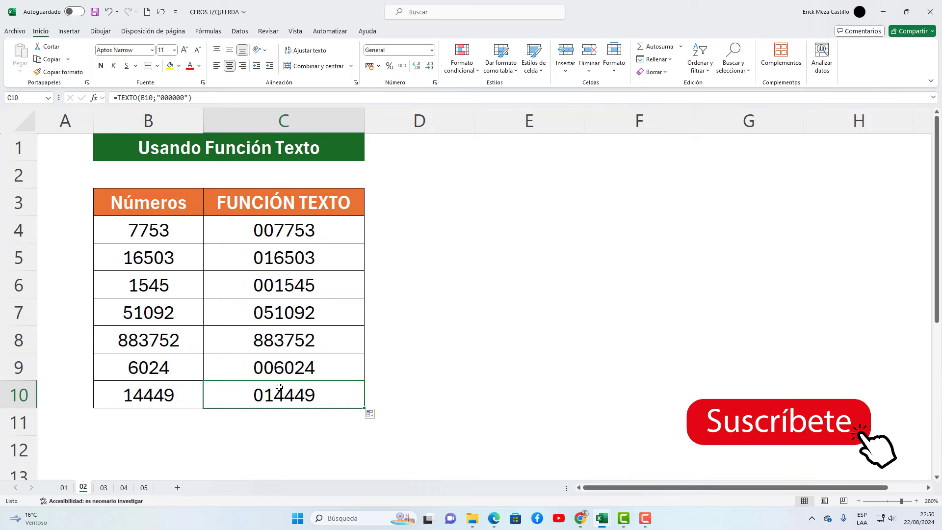
left_click(105, 488)
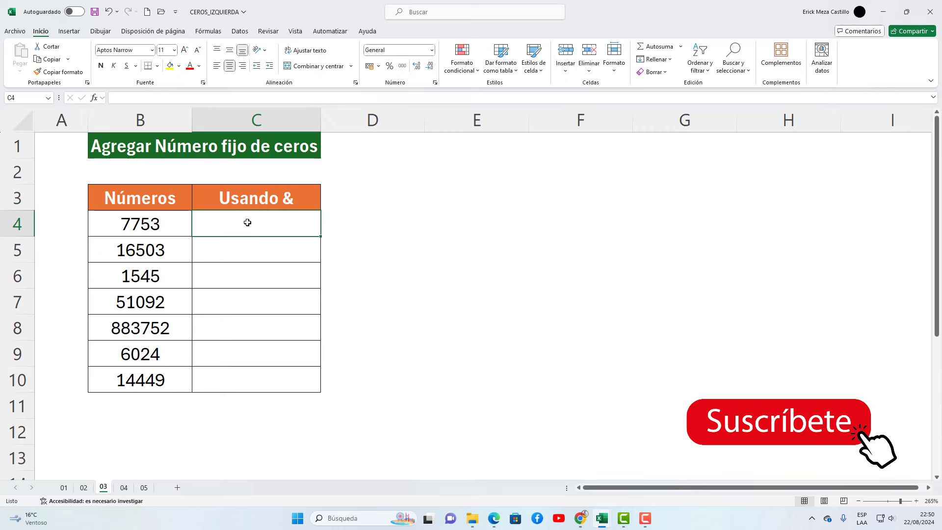
- Enter ="000"&B4 in C4 and fill it down through C10
type("=")
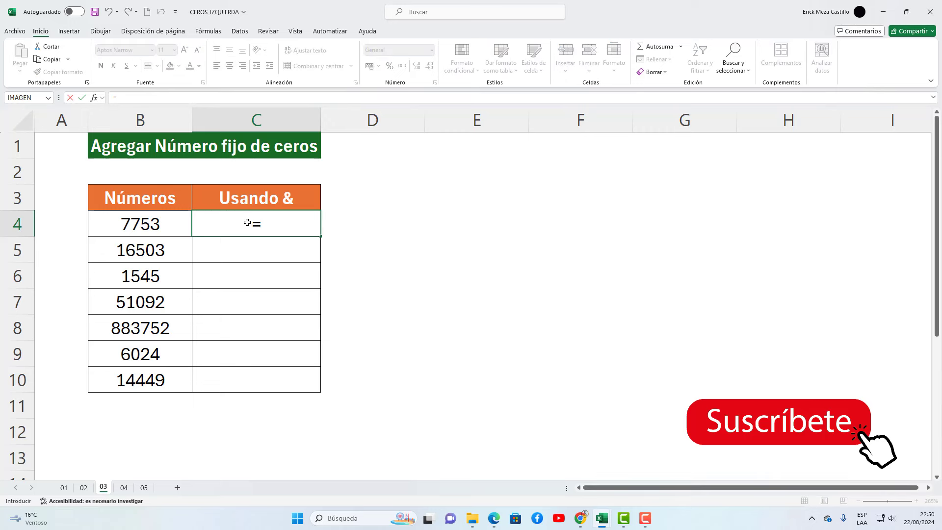
type("\"")
type("0")
type("00")
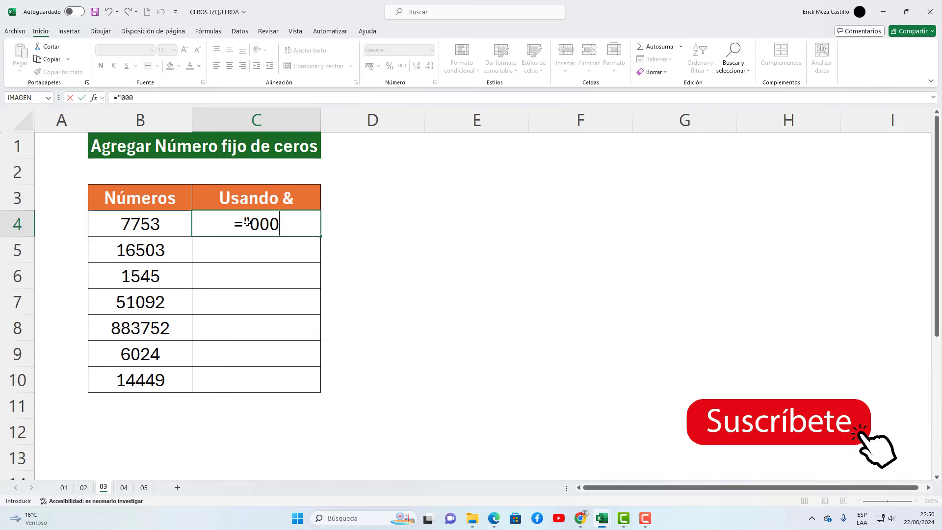
type("\"")
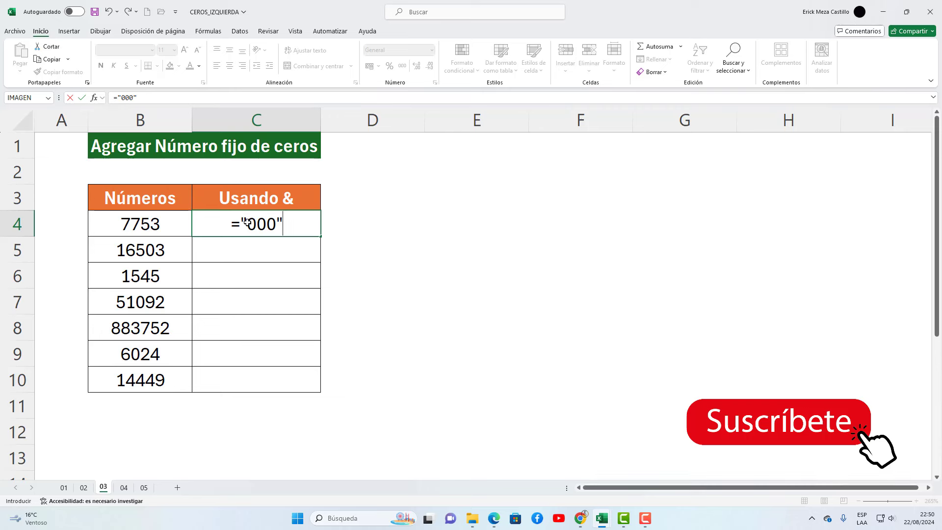
type("&")
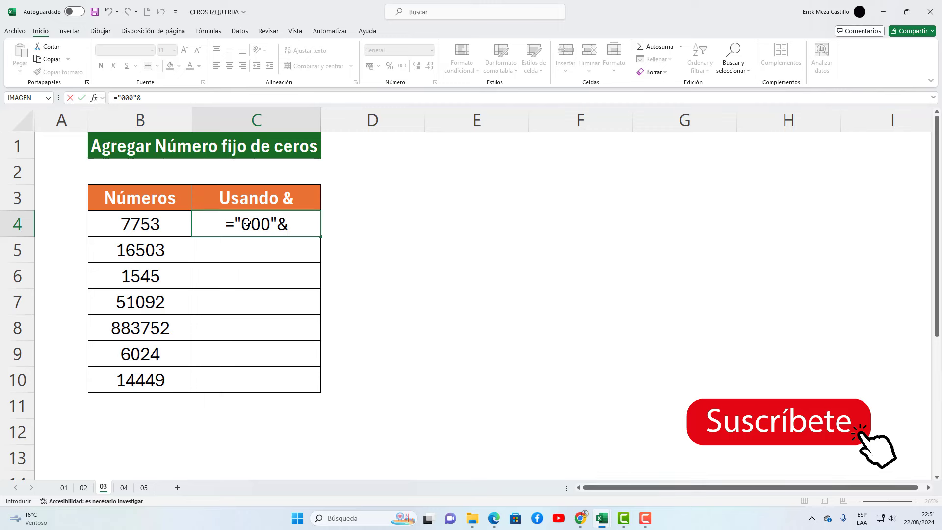
left_click(146, 225)
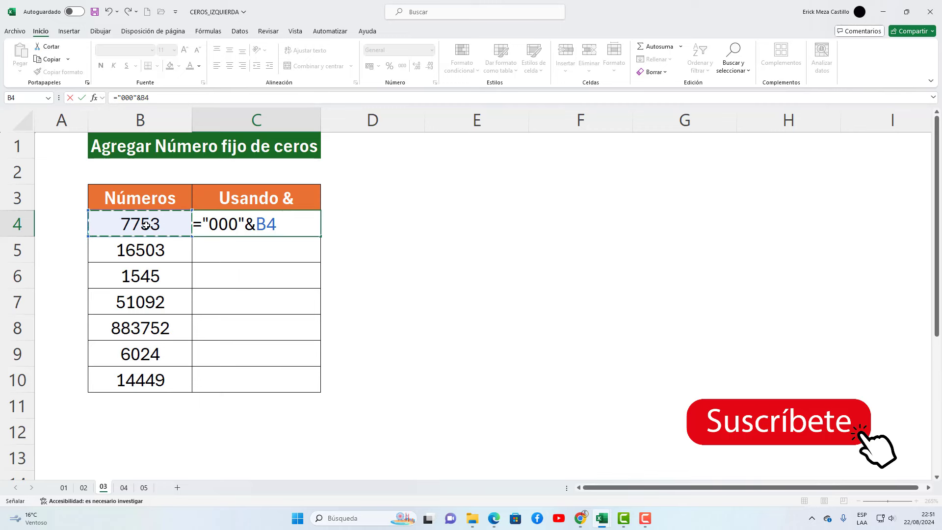
key("Return")
left_click(262, 228)
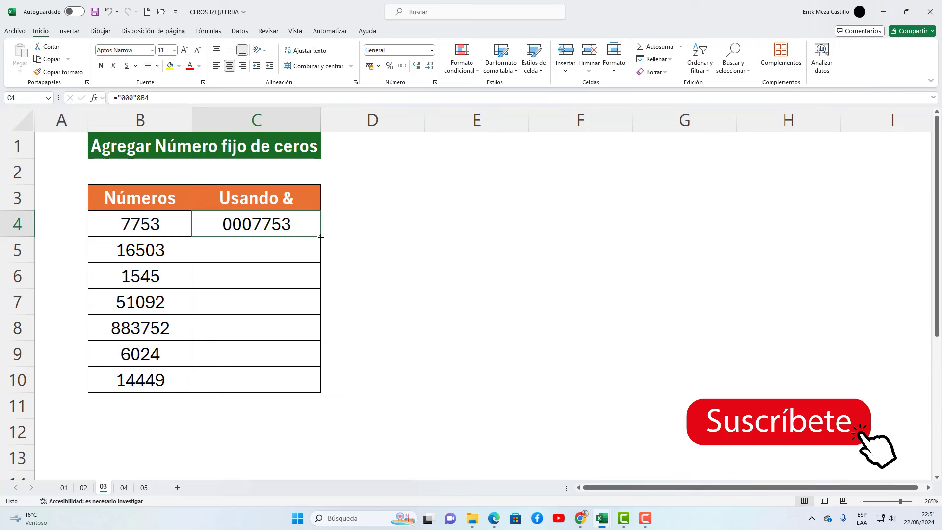
left_click_drag(321, 237, 307, 387)
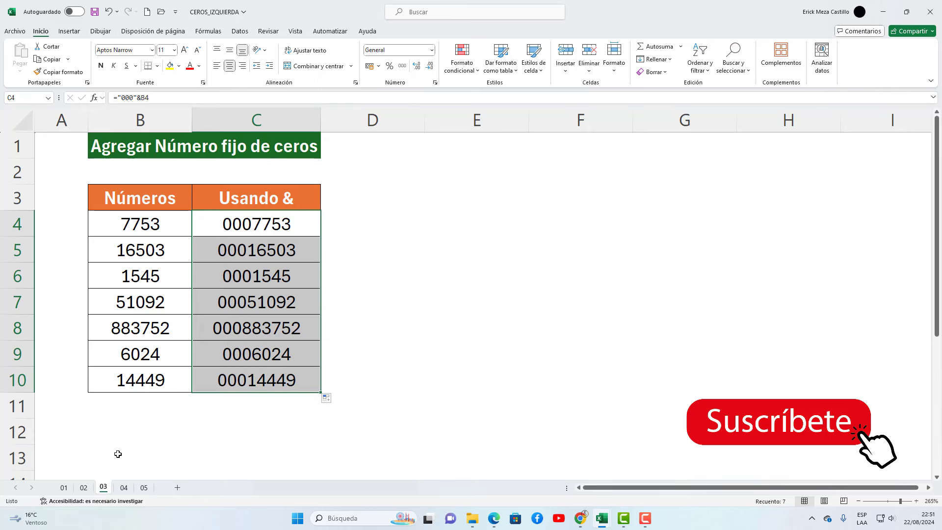
- On sheet 04, enter =CONCAT("000";B5) in C4 and fill it down to C10
left_click(124, 487)
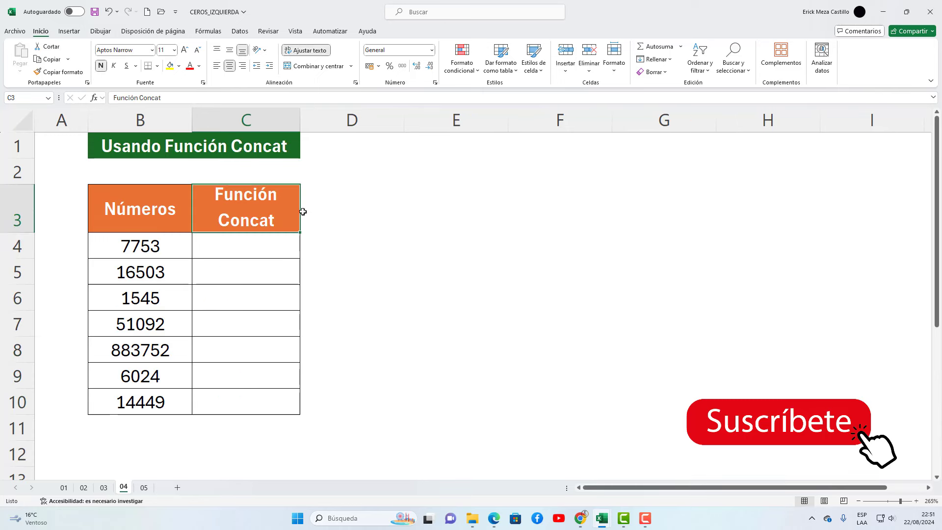
left_click(262, 242)
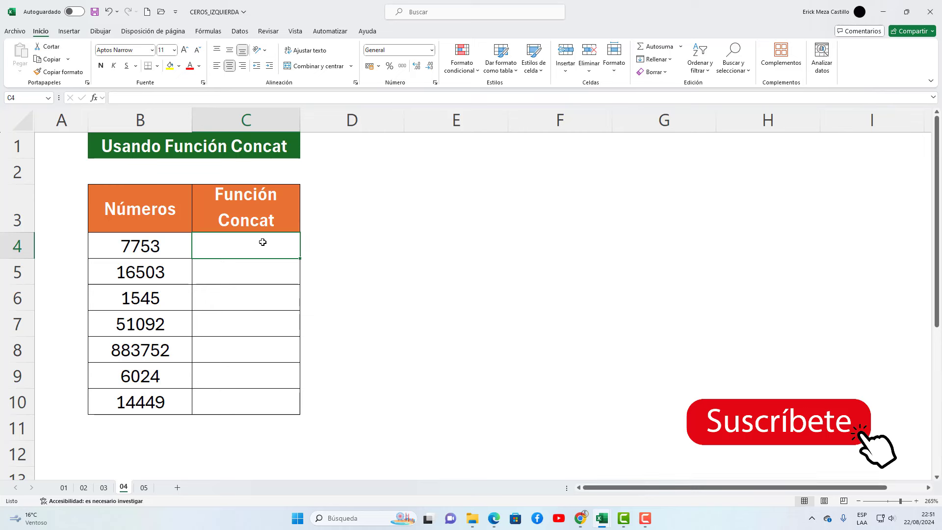
type("=")
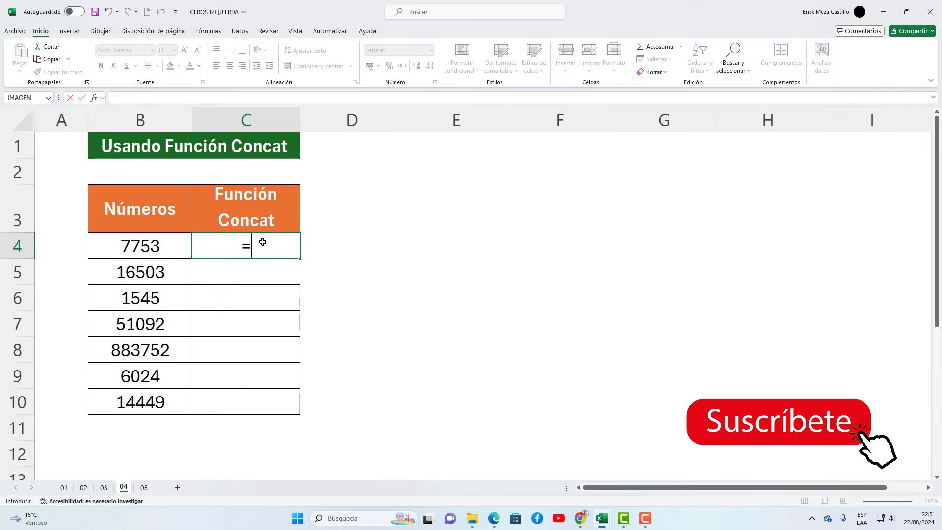
type("conc")
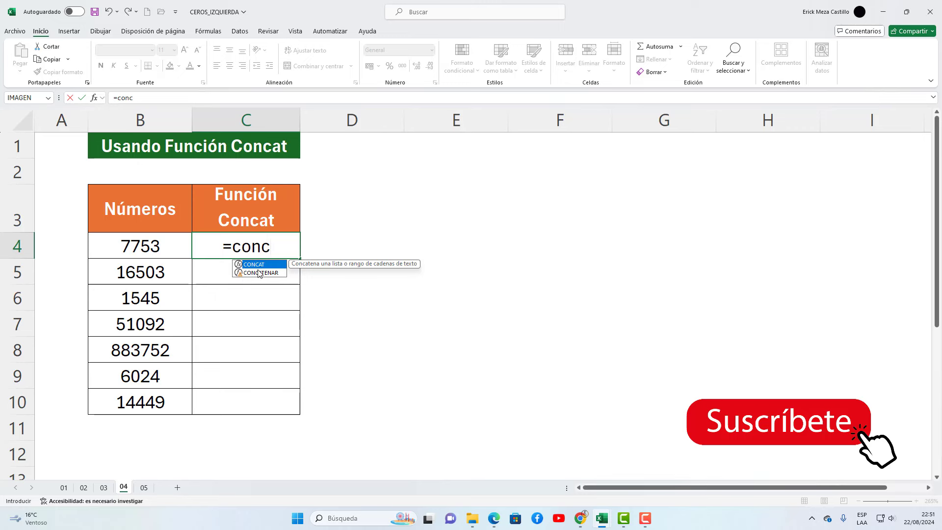
double_click(262, 265)
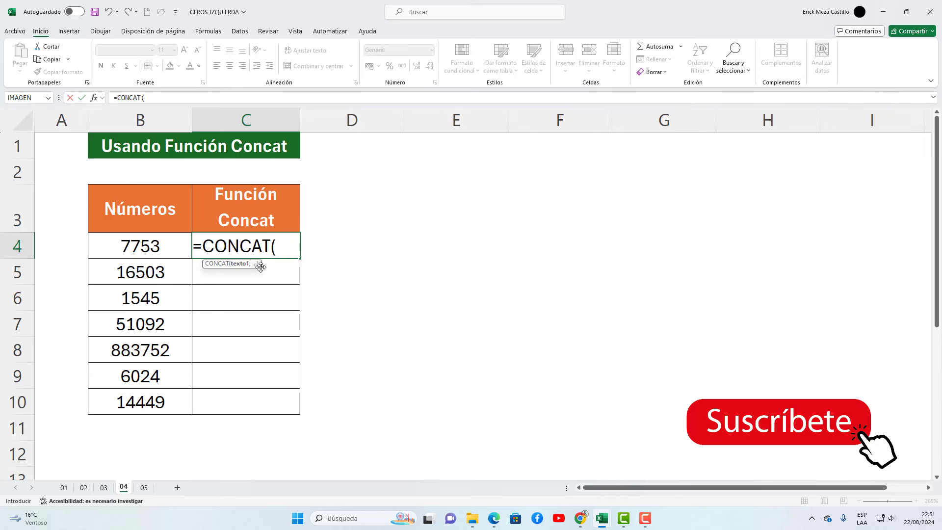
type("\"000")
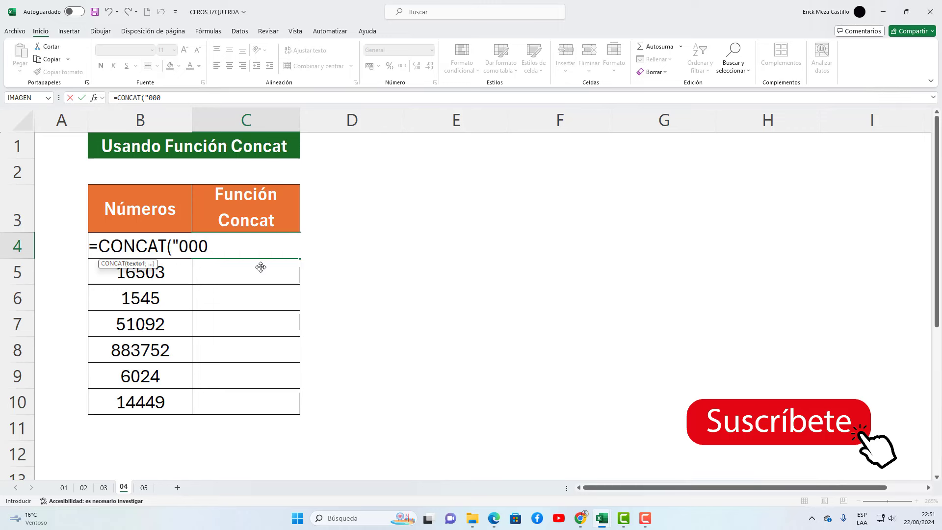
type("\"")
type(";")
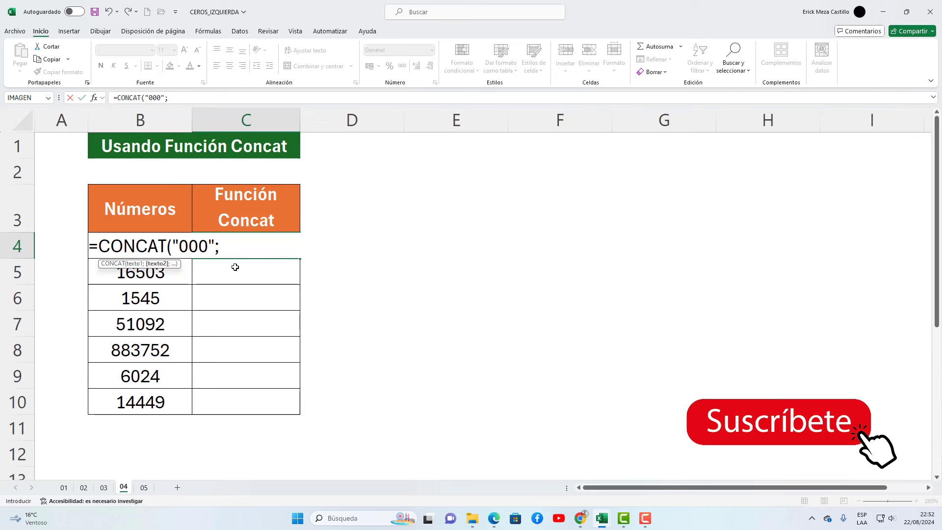
left_click(163, 275)
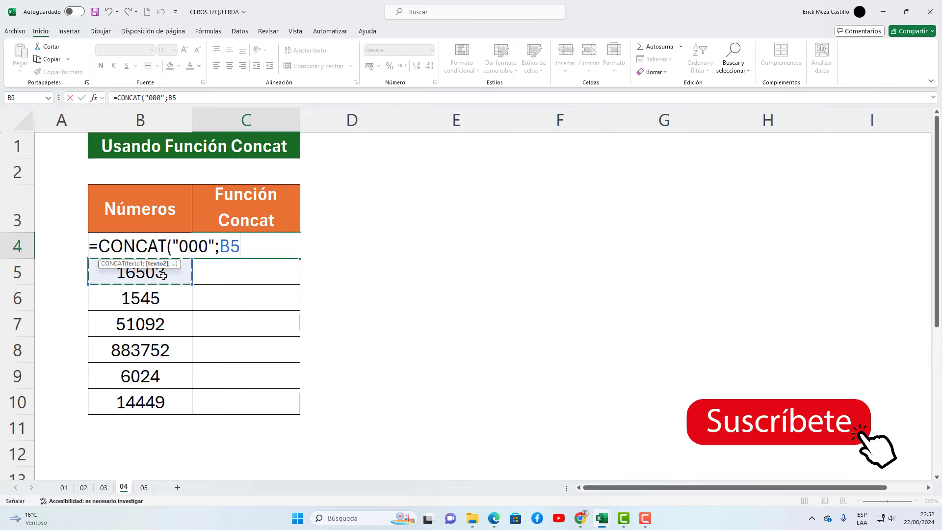
type(")")
key("Return")
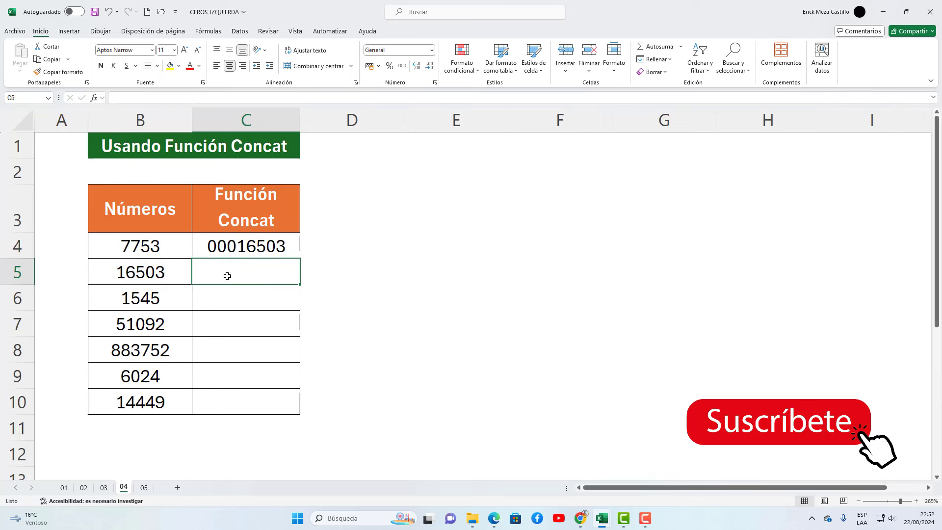
left_click(277, 251)
left_click_drag(299, 258, 287, 408)
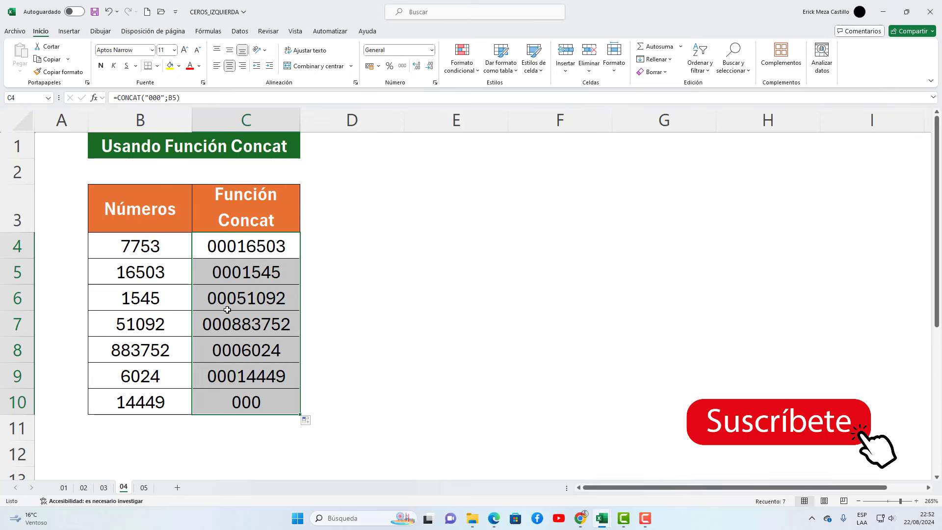
- Switch to sheet 05, the Usando Función Repetir table
left_click(144, 487)
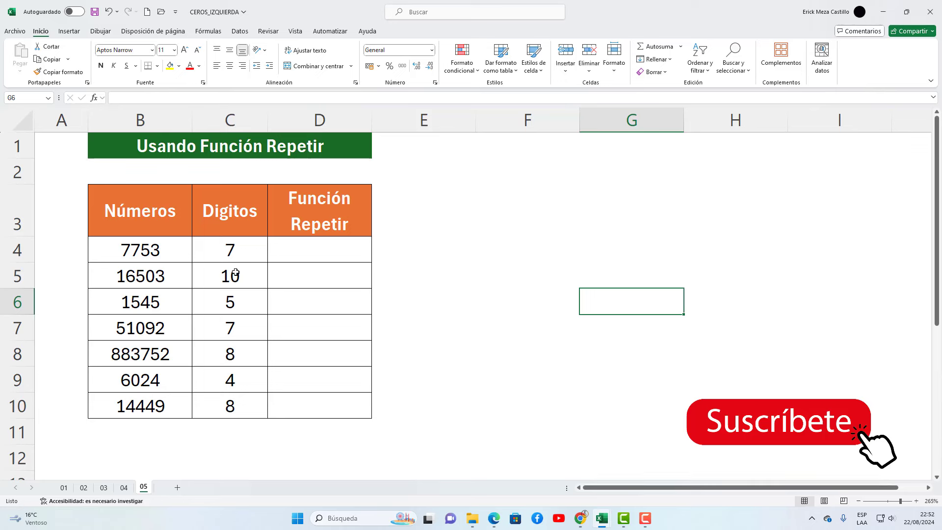
- Enter =REPETIR("0";C4) in D4 to repeat zeros by the Digitos count
left_click(299, 259)
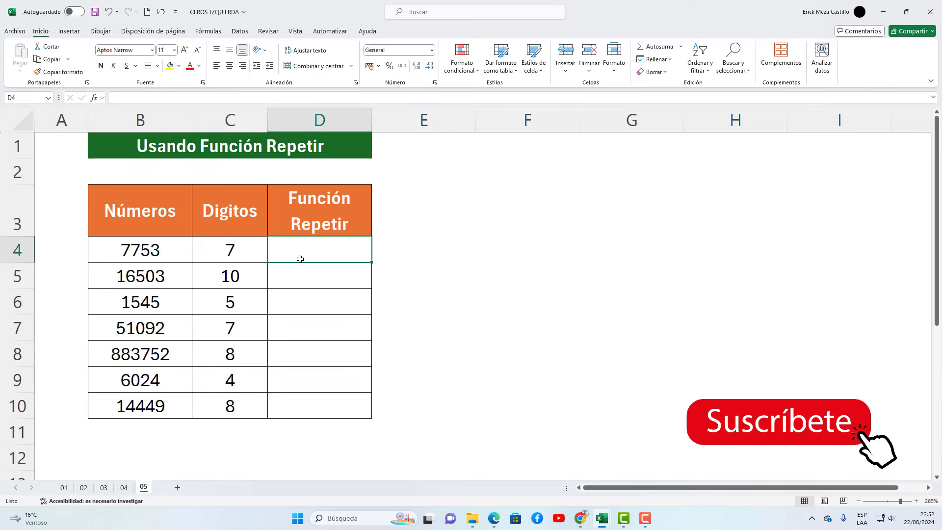
type("=re")
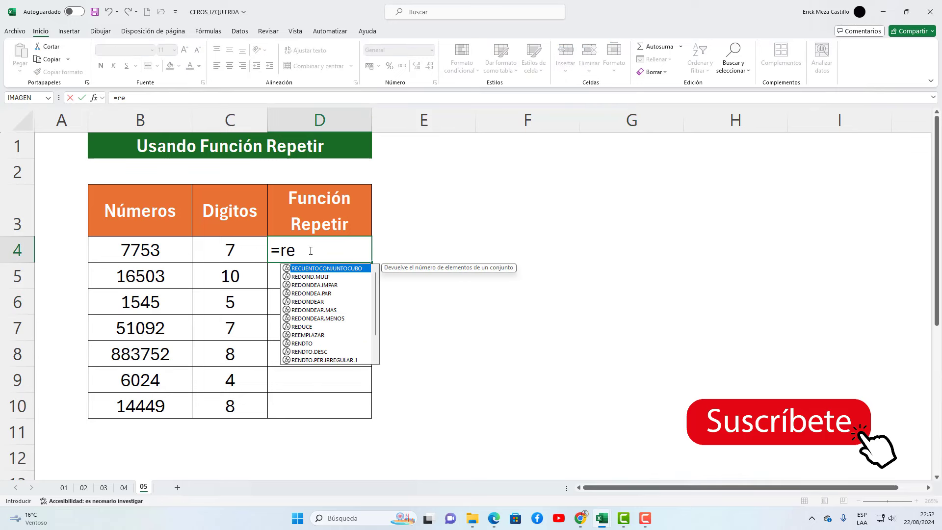
type("p")
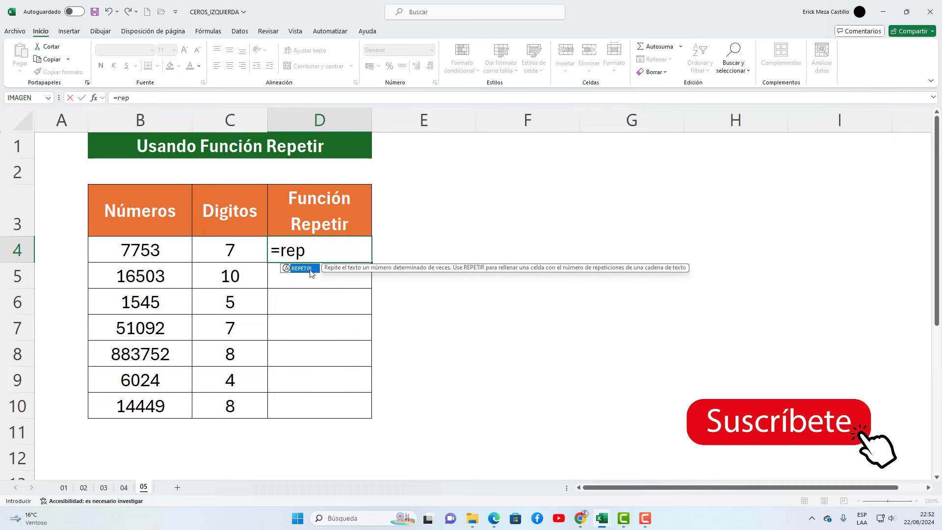
double_click(312, 270)
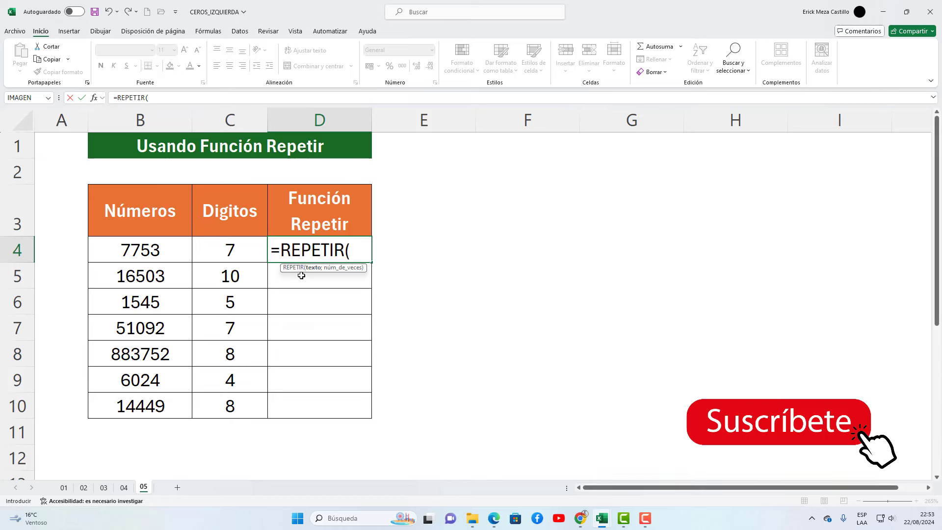
type("\"")
type("0")
type("\"")
type(";")
left_click(251, 249)
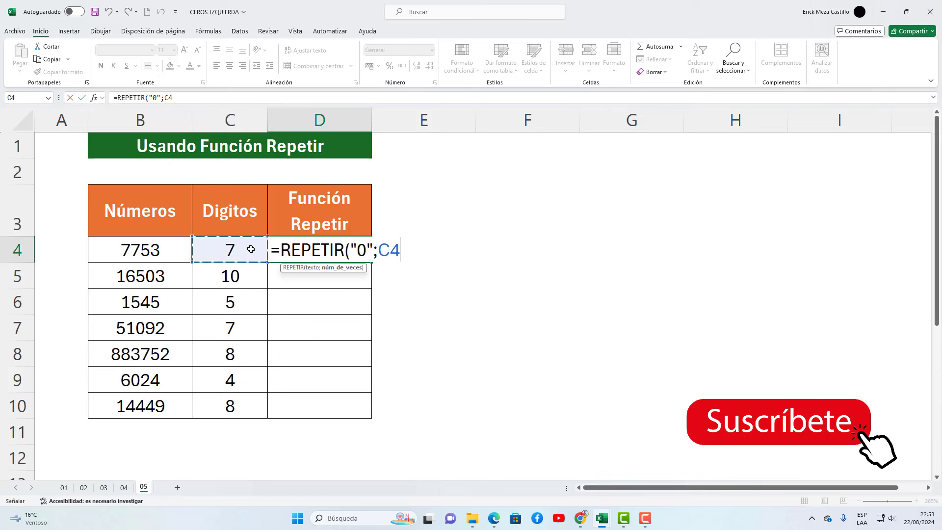
type(")")
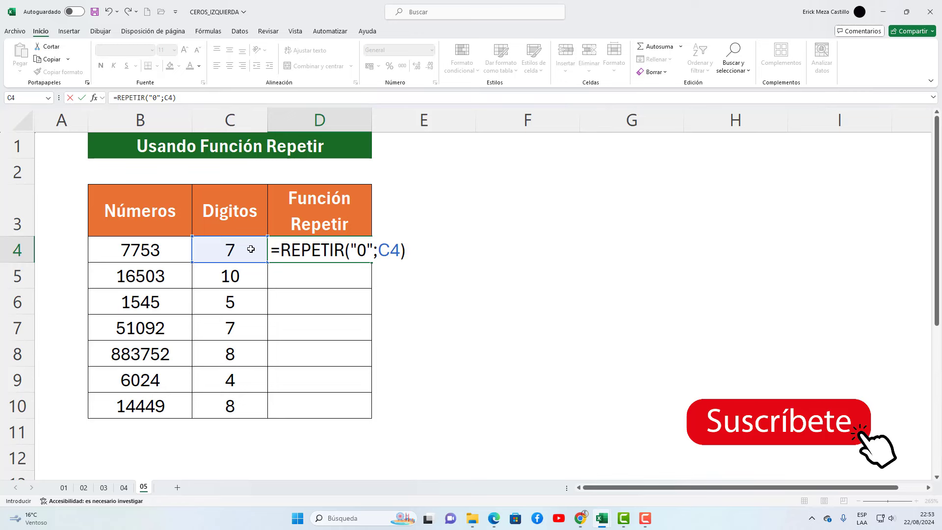
key("Return")
- Fill the REPETIR formula down to D10 and widen column D to fit
double_click(309, 251)
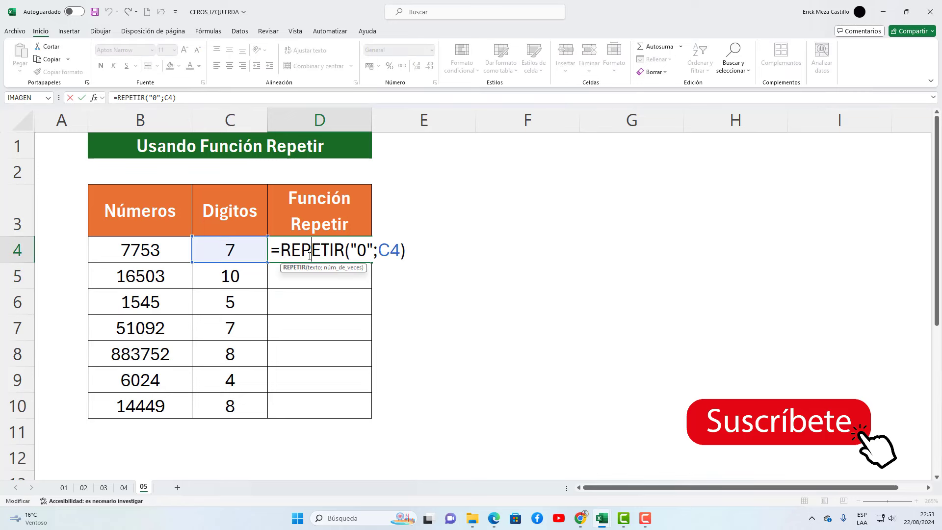
key("Escape")
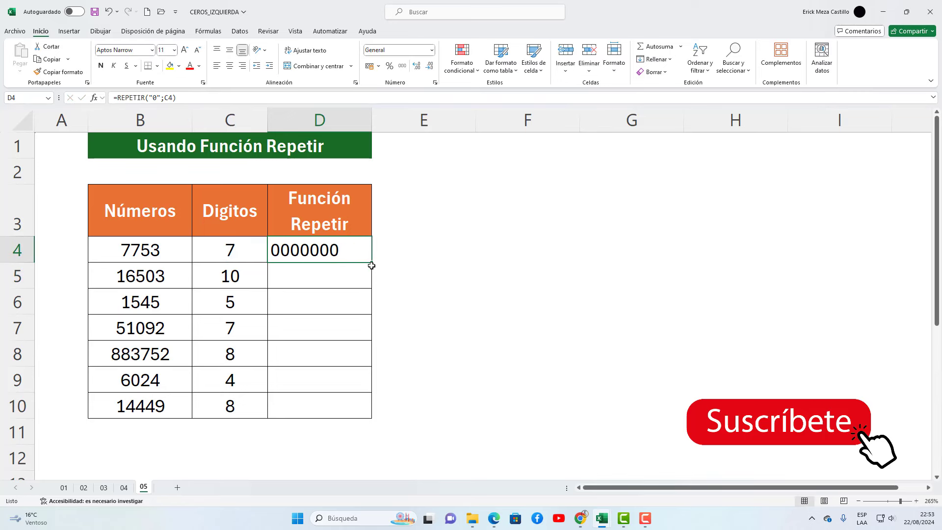
left_click(370, 276)
left_click_drag(371, 276, 360, 401)
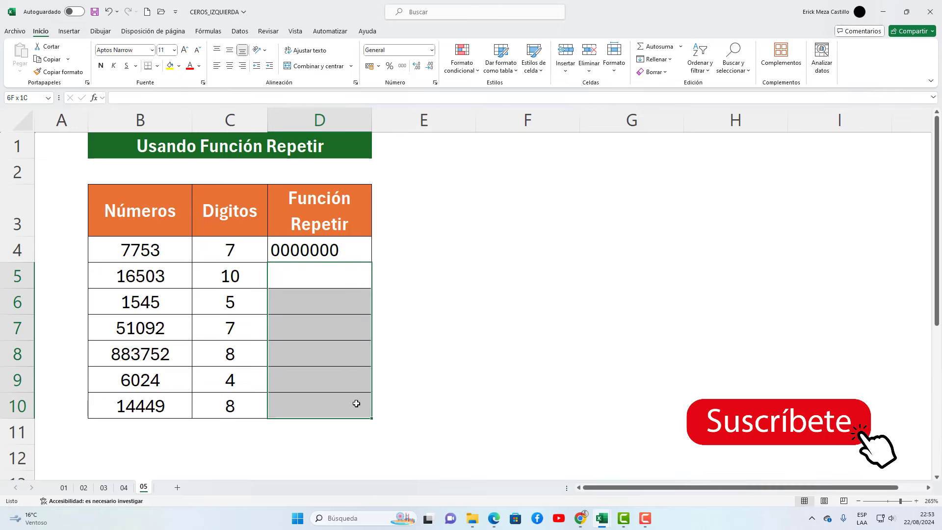
left_click(355, 248)
left_click_drag(373, 264, 372, 416)
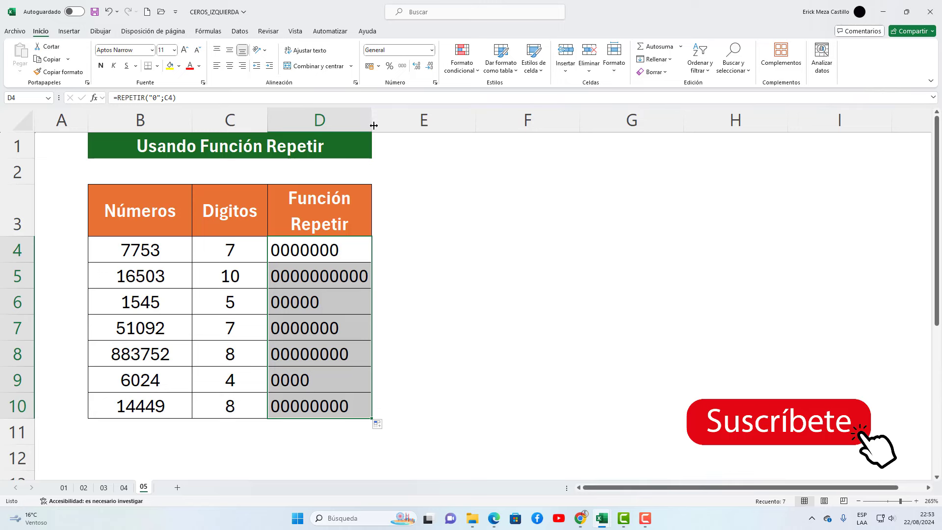
left_click_drag(372, 127, 426, 141)
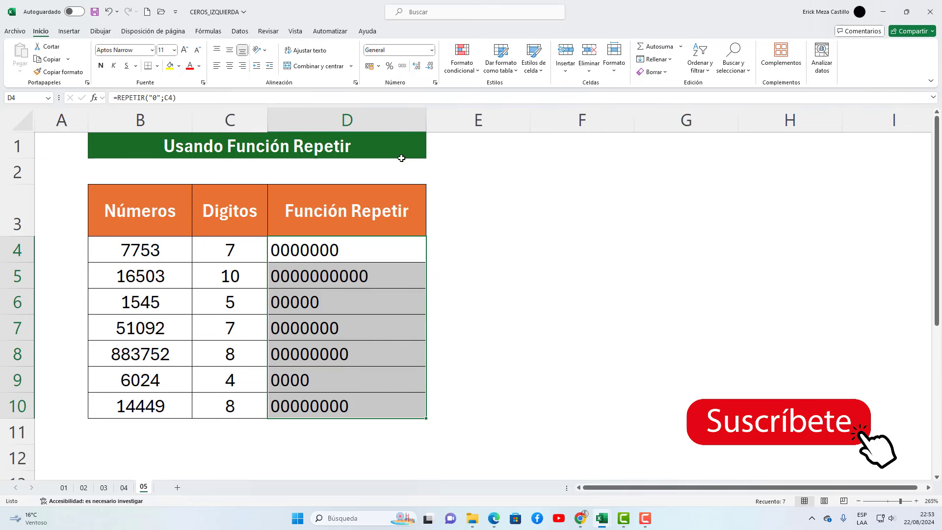
- Begin wrapping D4's REPETIR formula in TEXTO, taking B4 as the value
left_click(334, 256)
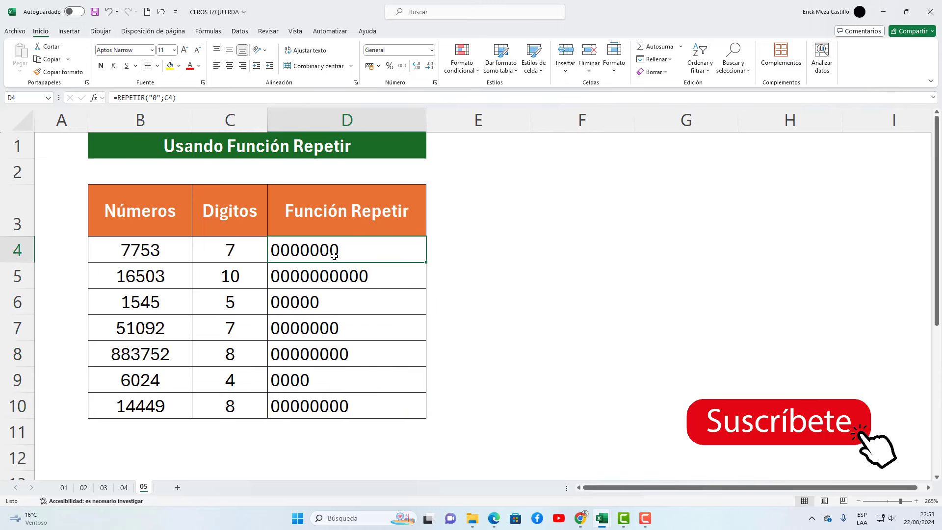
double_click(293, 250)
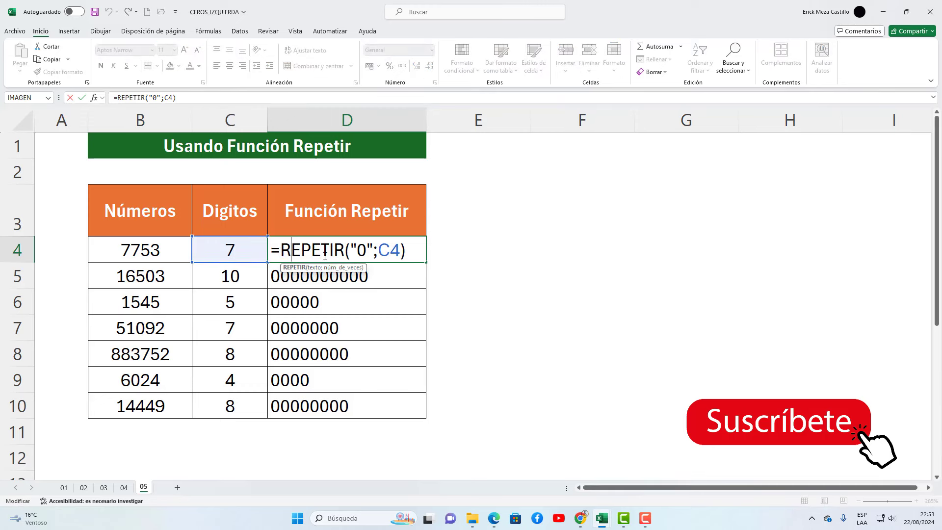
key("Escape")
double_click(280, 250)
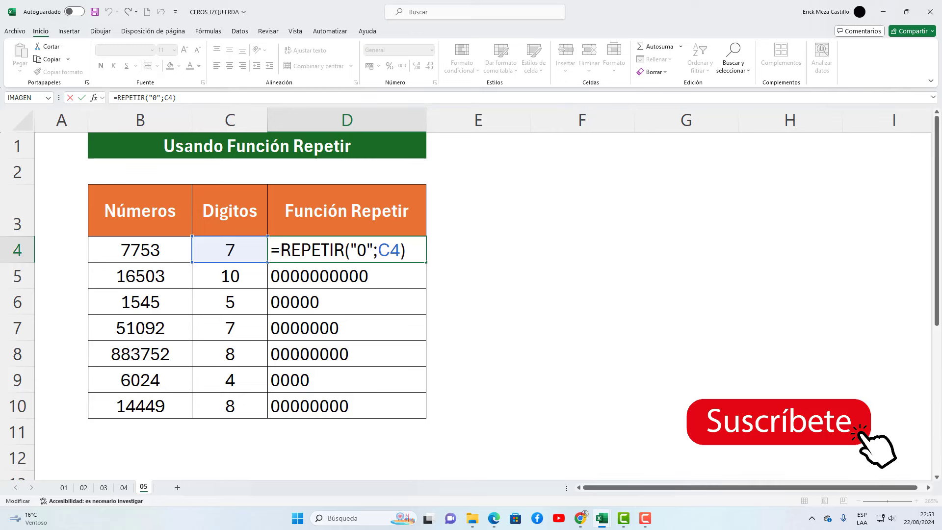
type("tex")
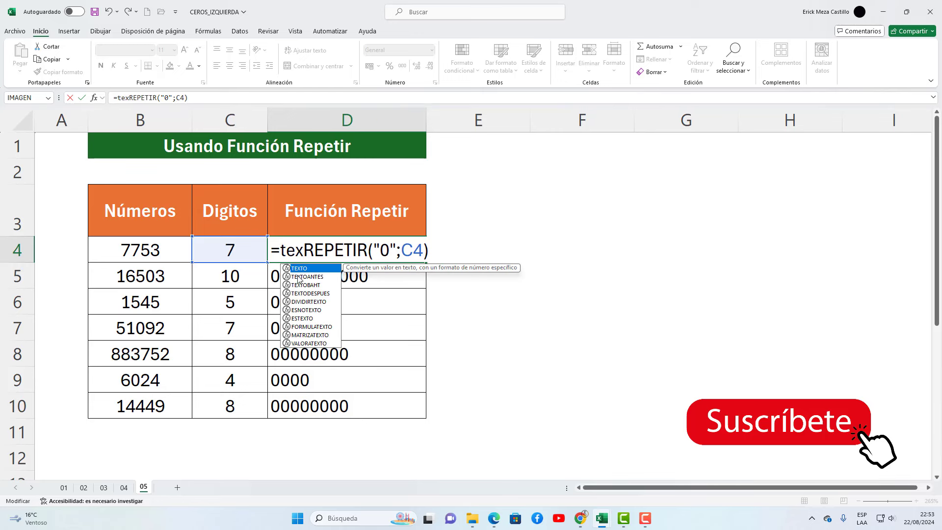
key("Tab")
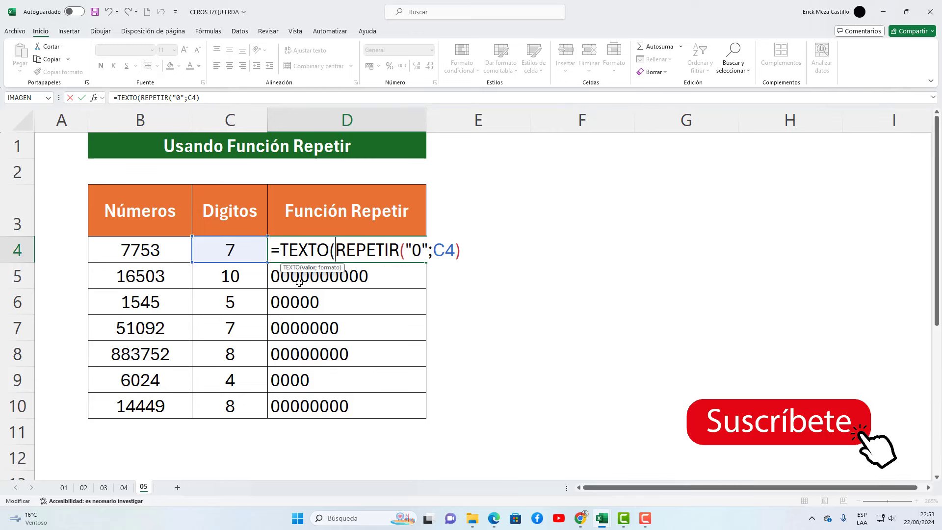
left_click(158, 251)
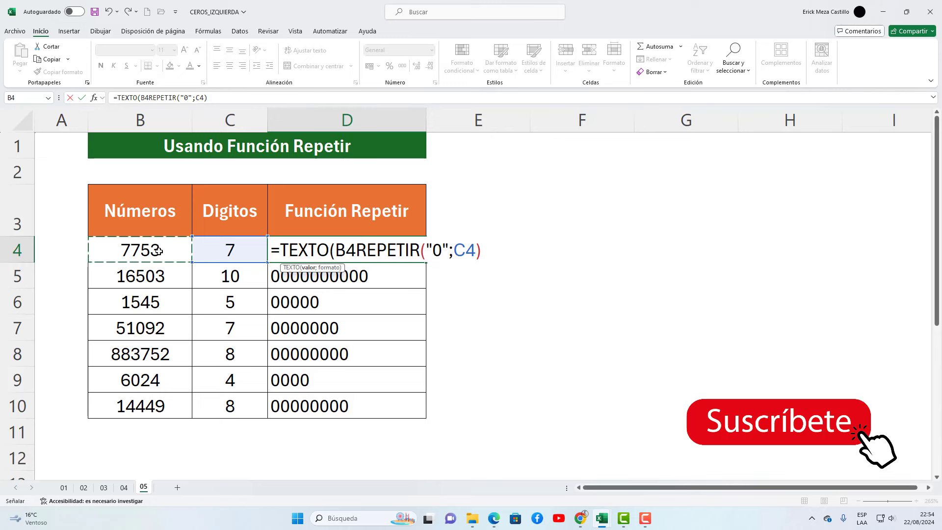
- Finish D4 as =TEXTO(B4;REPETIR("0";C4)) and fill it down to D10
type(";")
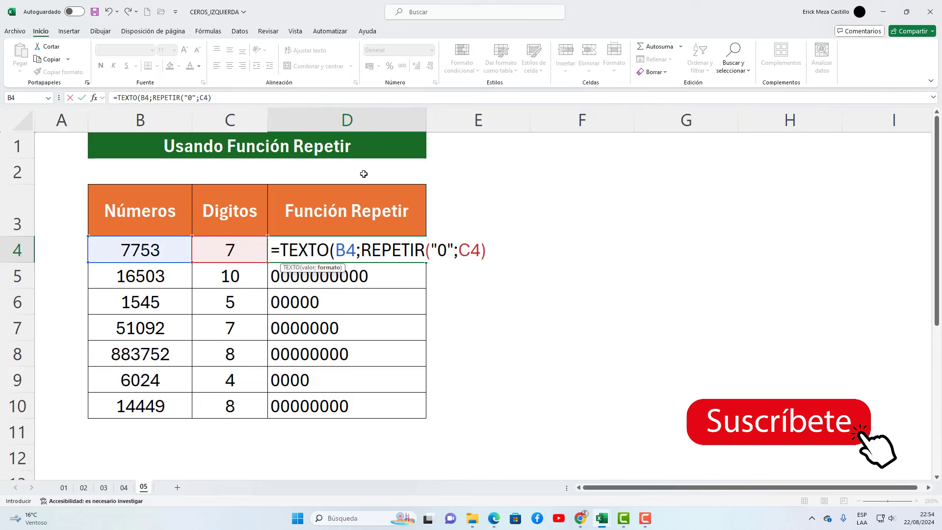
left_click(484, 248)
type(")")
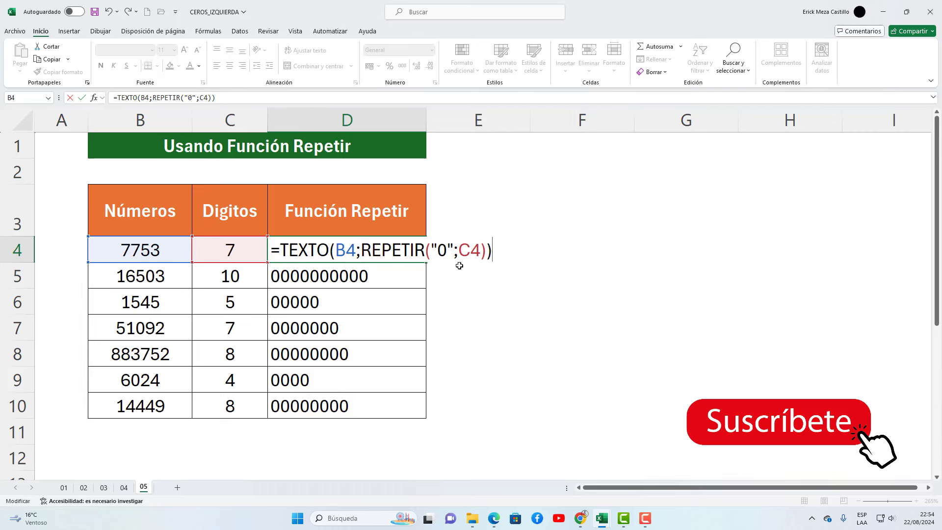
key("Return")
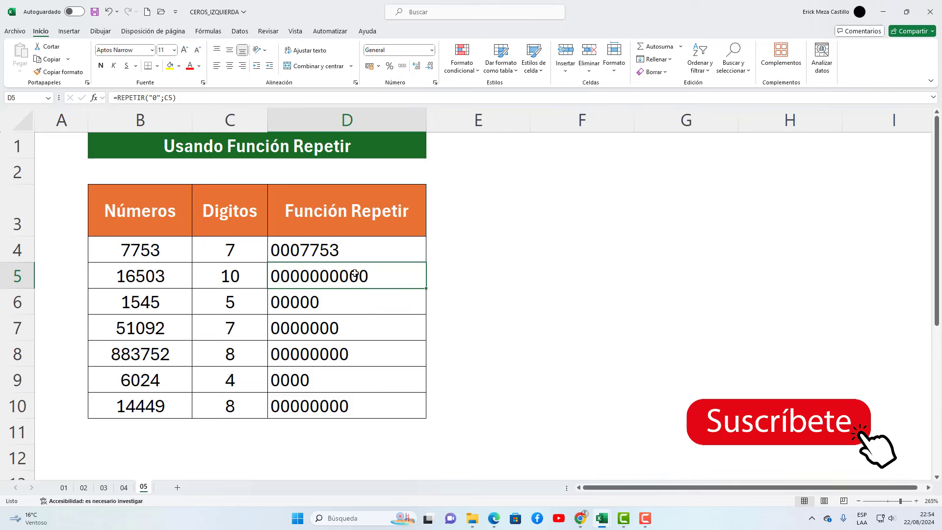
left_click(408, 255)
left_click_drag(423, 265, 397, 416)
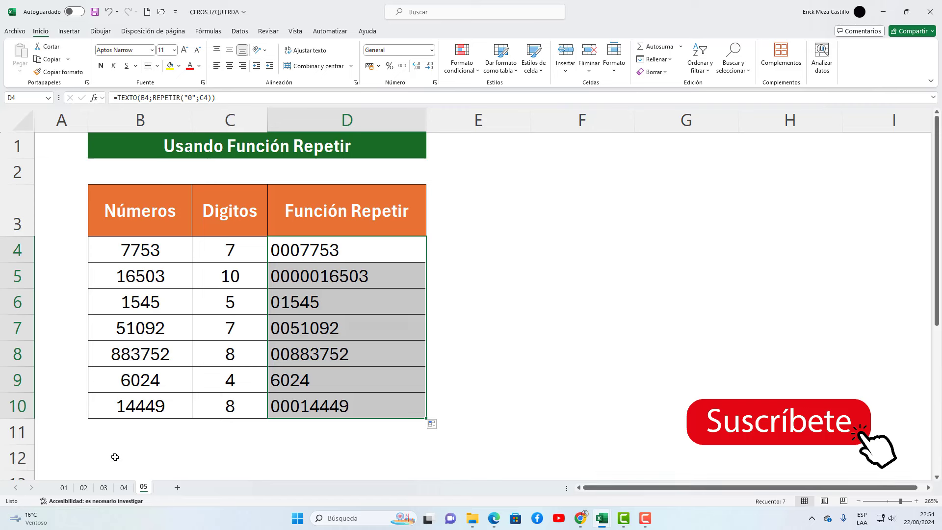
left_click(71, 489)
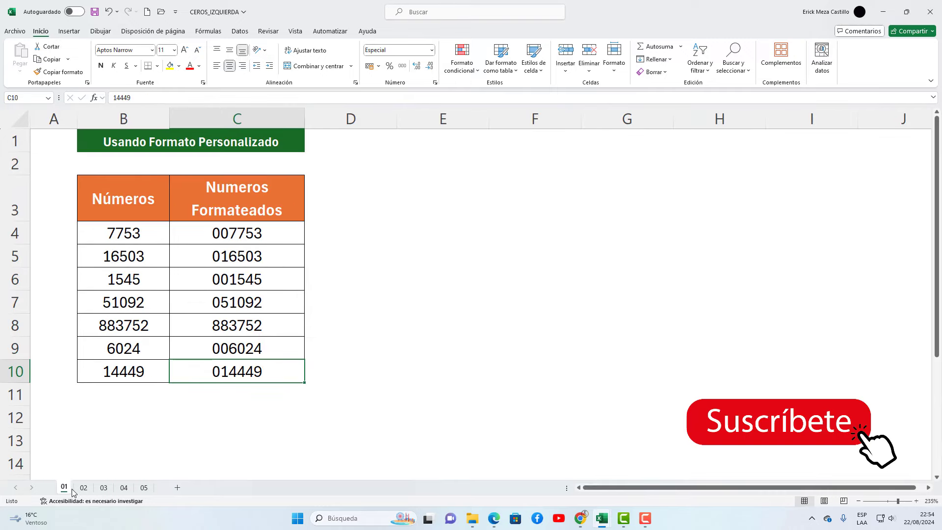
left_click(248, 240)
left_click(246, 257)
left_click(244, 287)
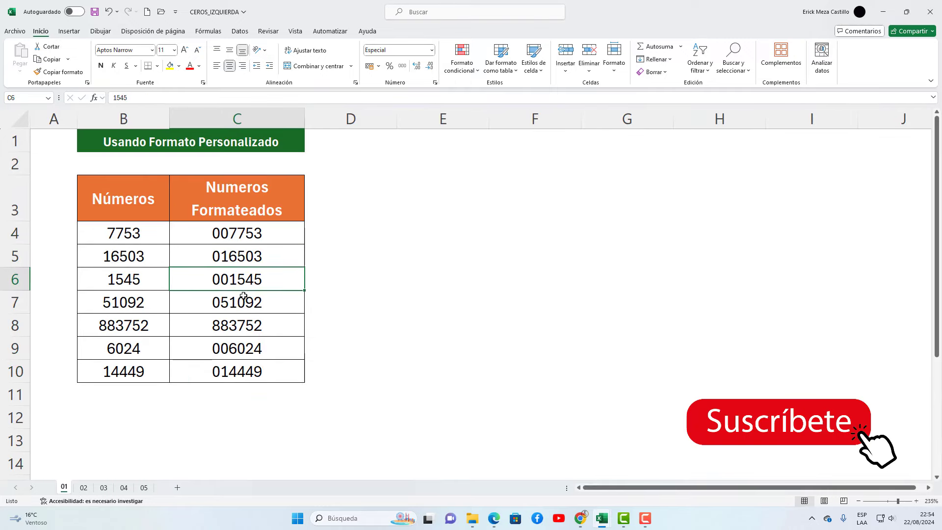
left_click(243, 301)
left_click(244, 284)
left_click(244, 251)
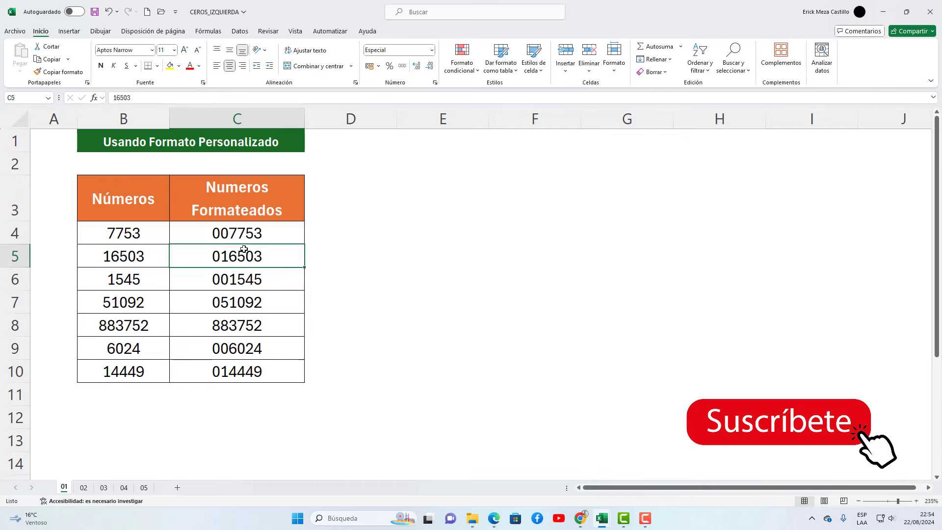
left_click(245, 238)
left_click(84, 488)
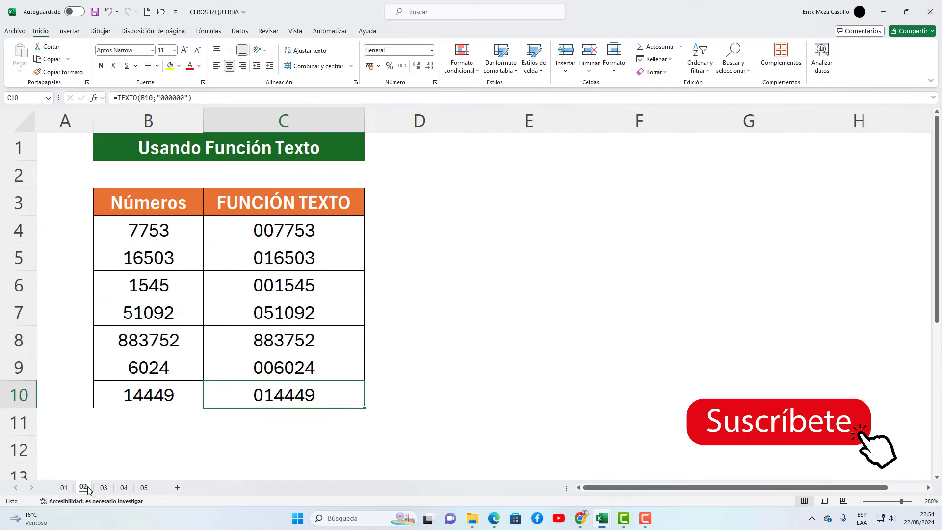
left_click(144, 488)
left_click(311, 362)
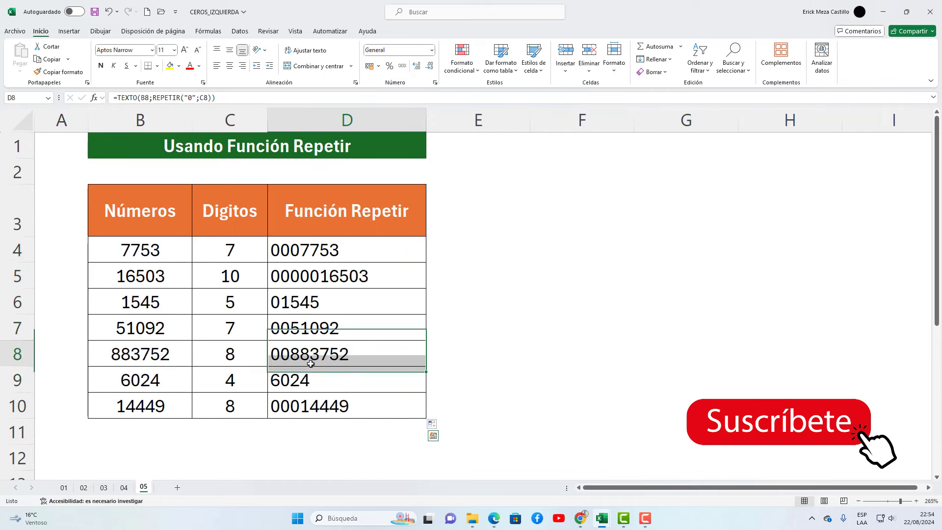